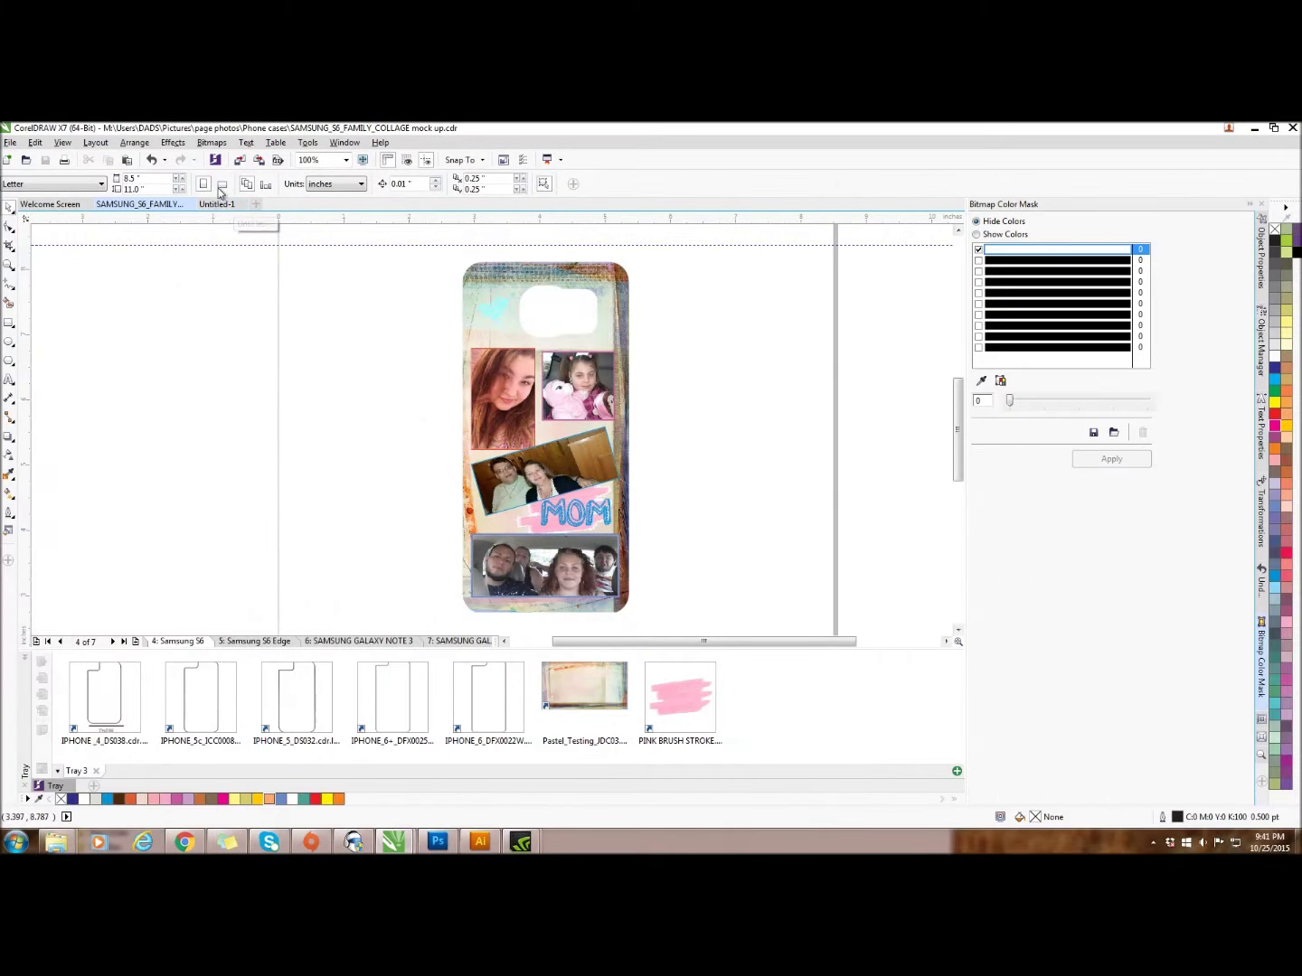
Create a new blank document and draw a rectangle about 4.36 by 4.48 inches on the upper part of the page
{"action": "left_click", "coordinate": [258, 206]}
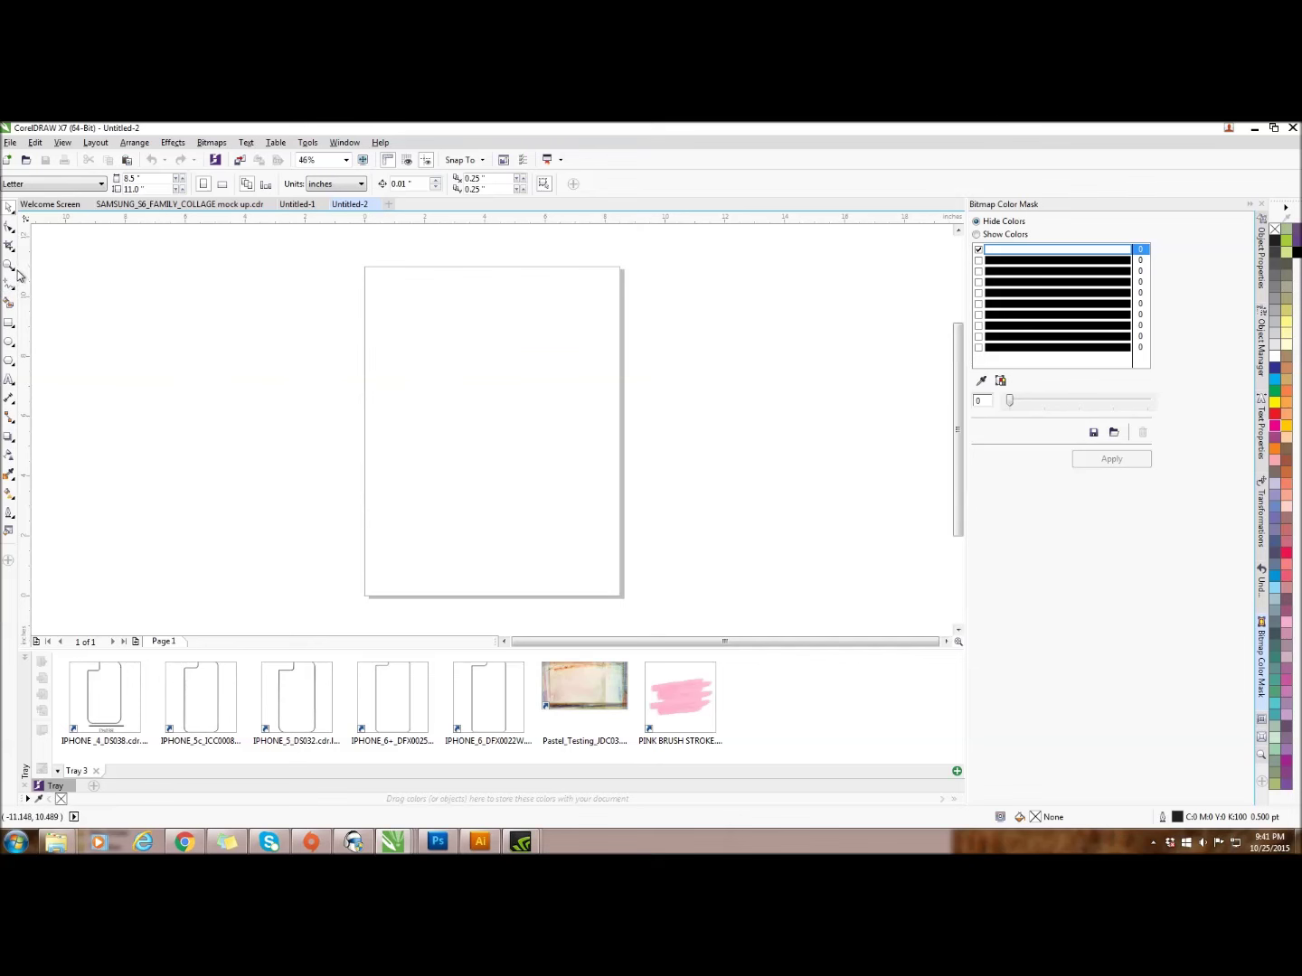
{"action": "left_click", "coordinate": [12, 328]}
{"action": "left_click", "coordinate": [65, 326]}
{"action": "left_click_drag", "start_coordinate": [415, 301], "coordinate": [546, 436]}
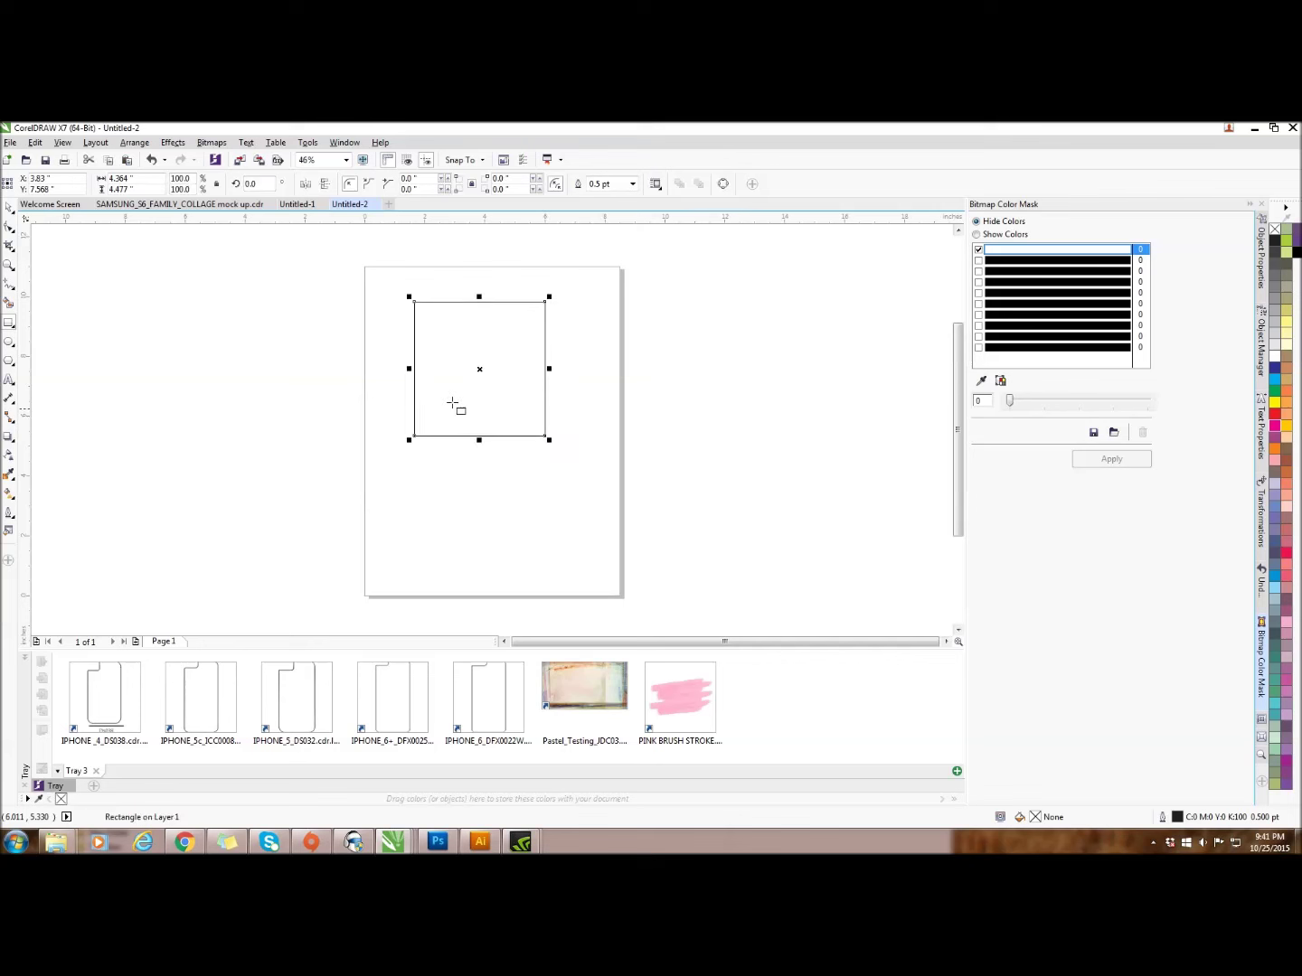
Resize the rectangle to 4 by 4 inches and deselect it
{"action": "left_click", "coordinate": [124, 178]}
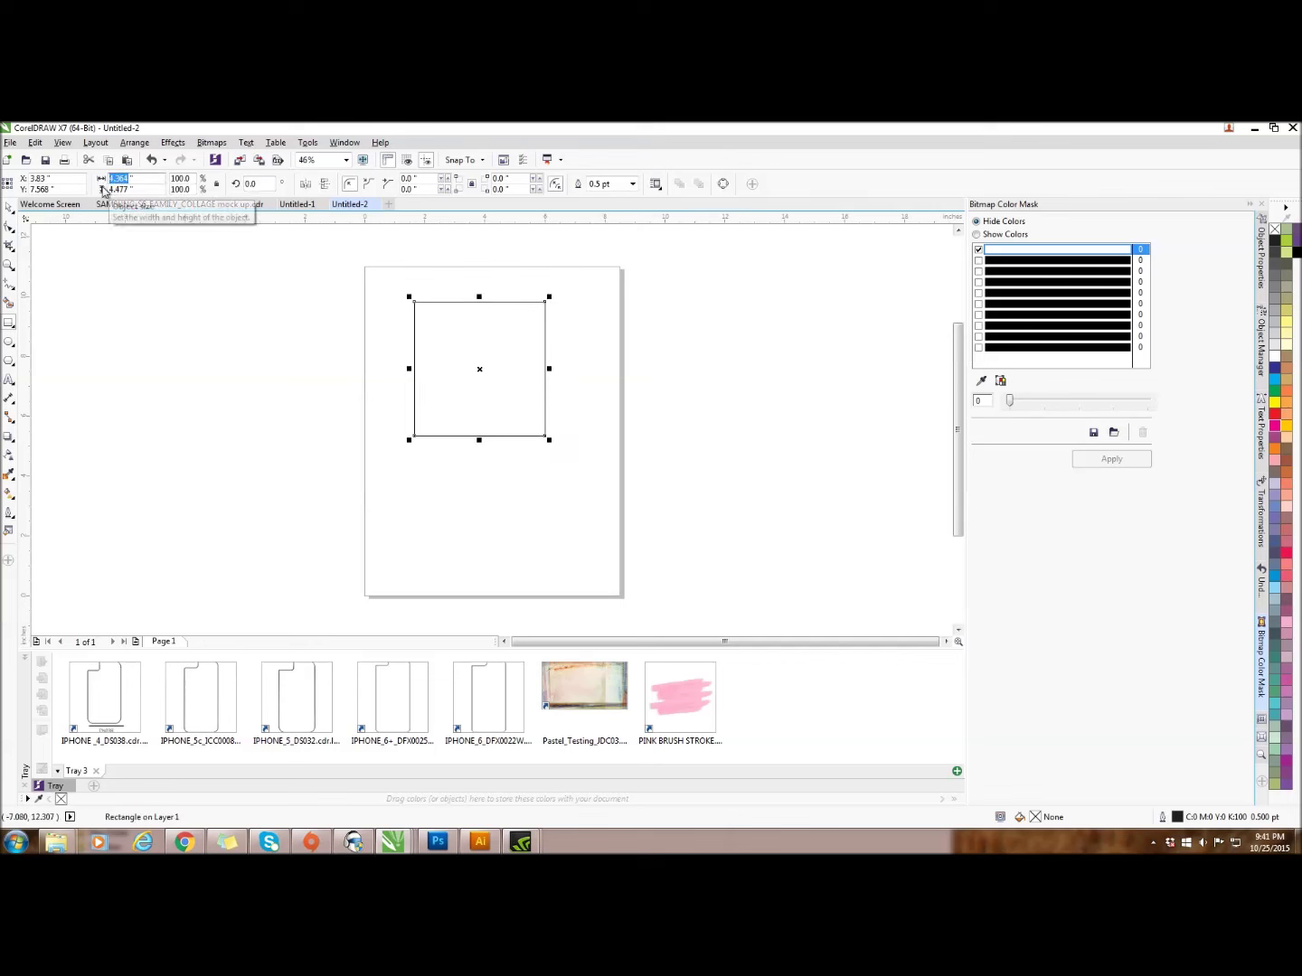
{"action": "type", "text": "4"}
{"action": "key", "text": "Return"}
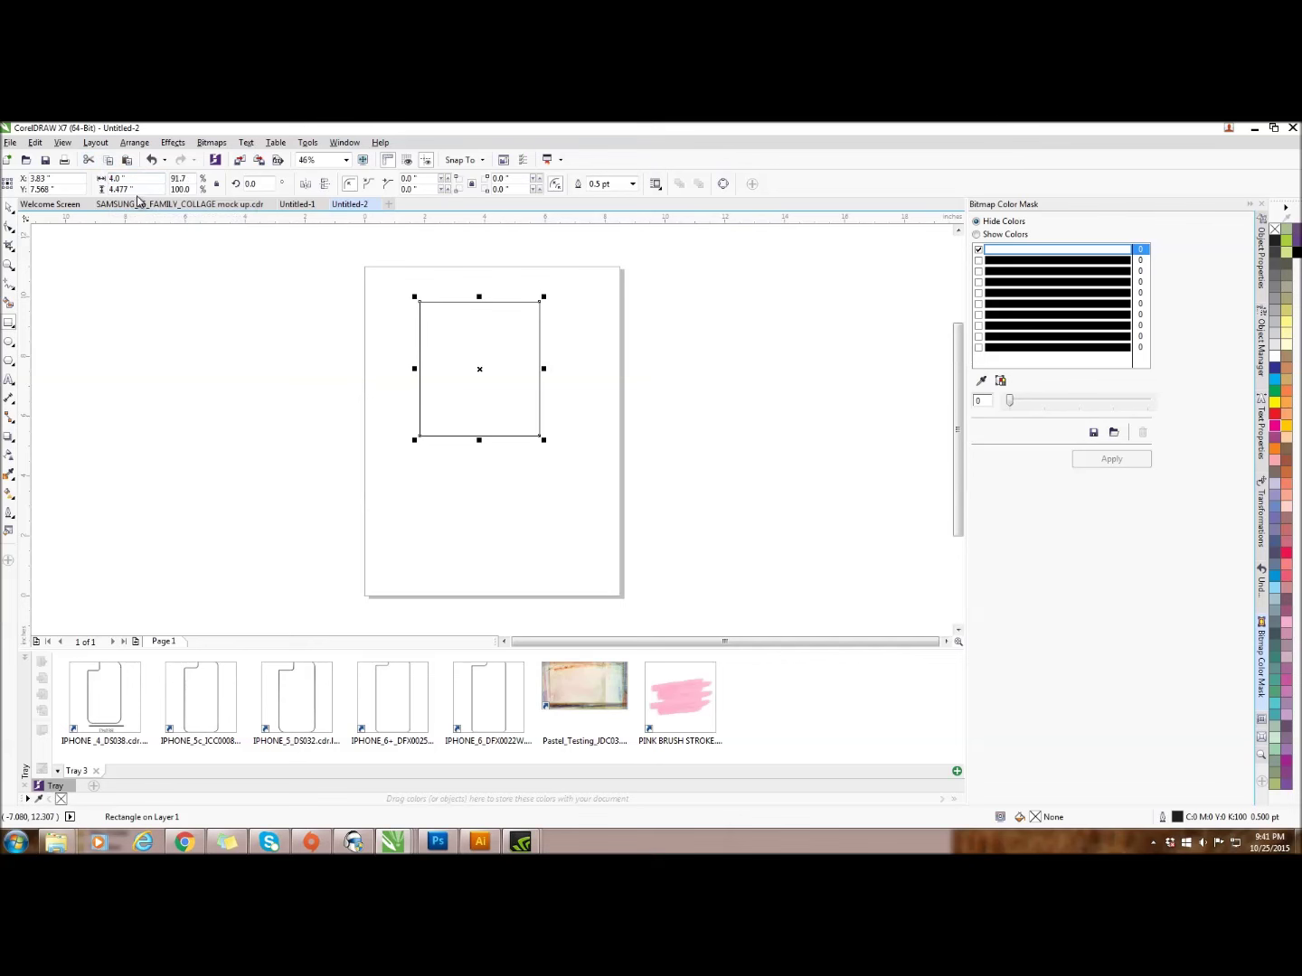
{"action": "left_click_drag", "start_coordinate": [137, 190], "coordinate": [106, 192]}
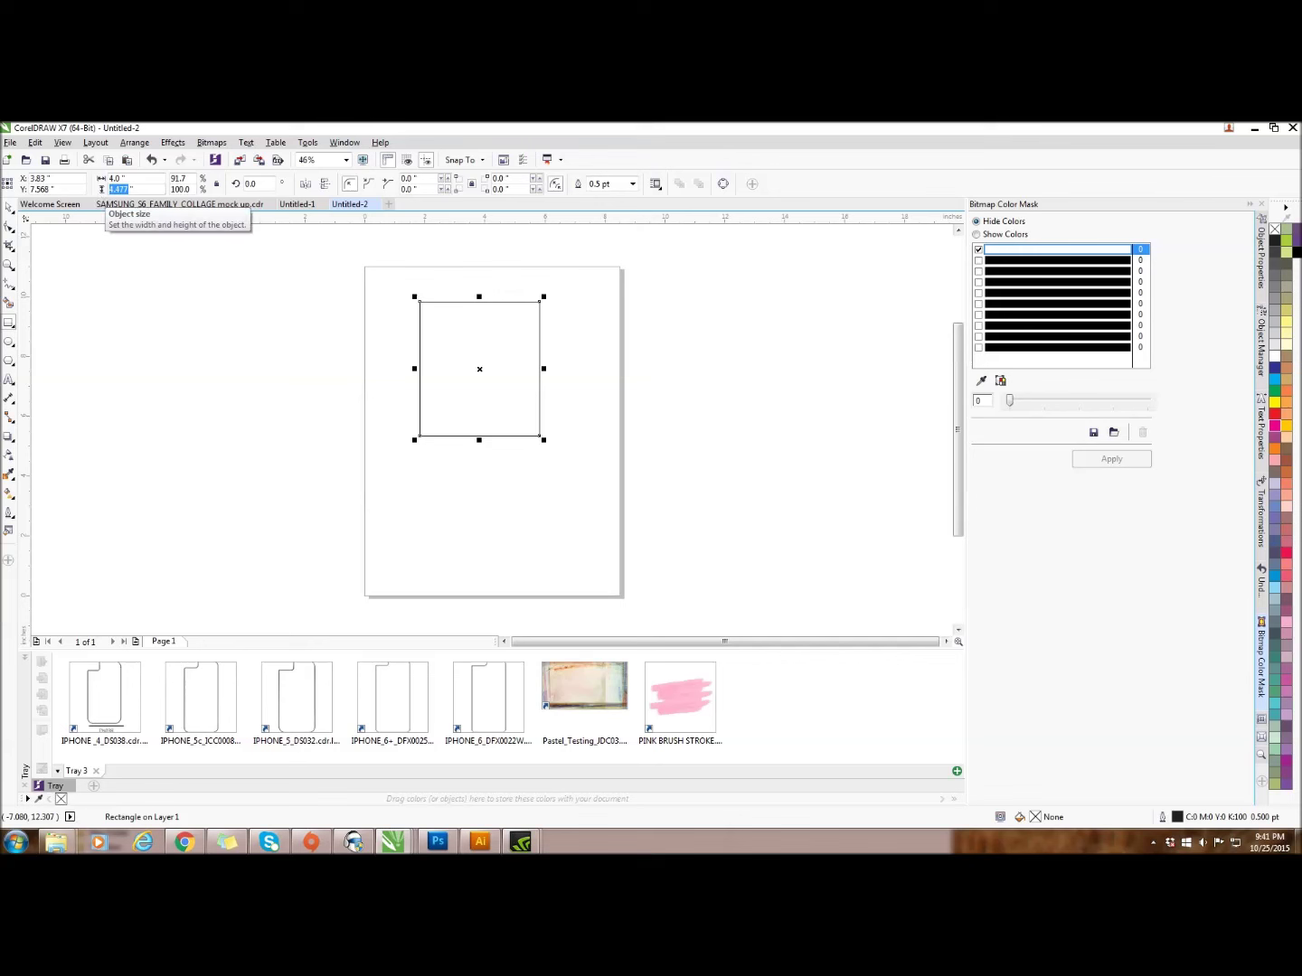
{"action": "type", "text": "4"}
{"action": "key", "text": "Return"}
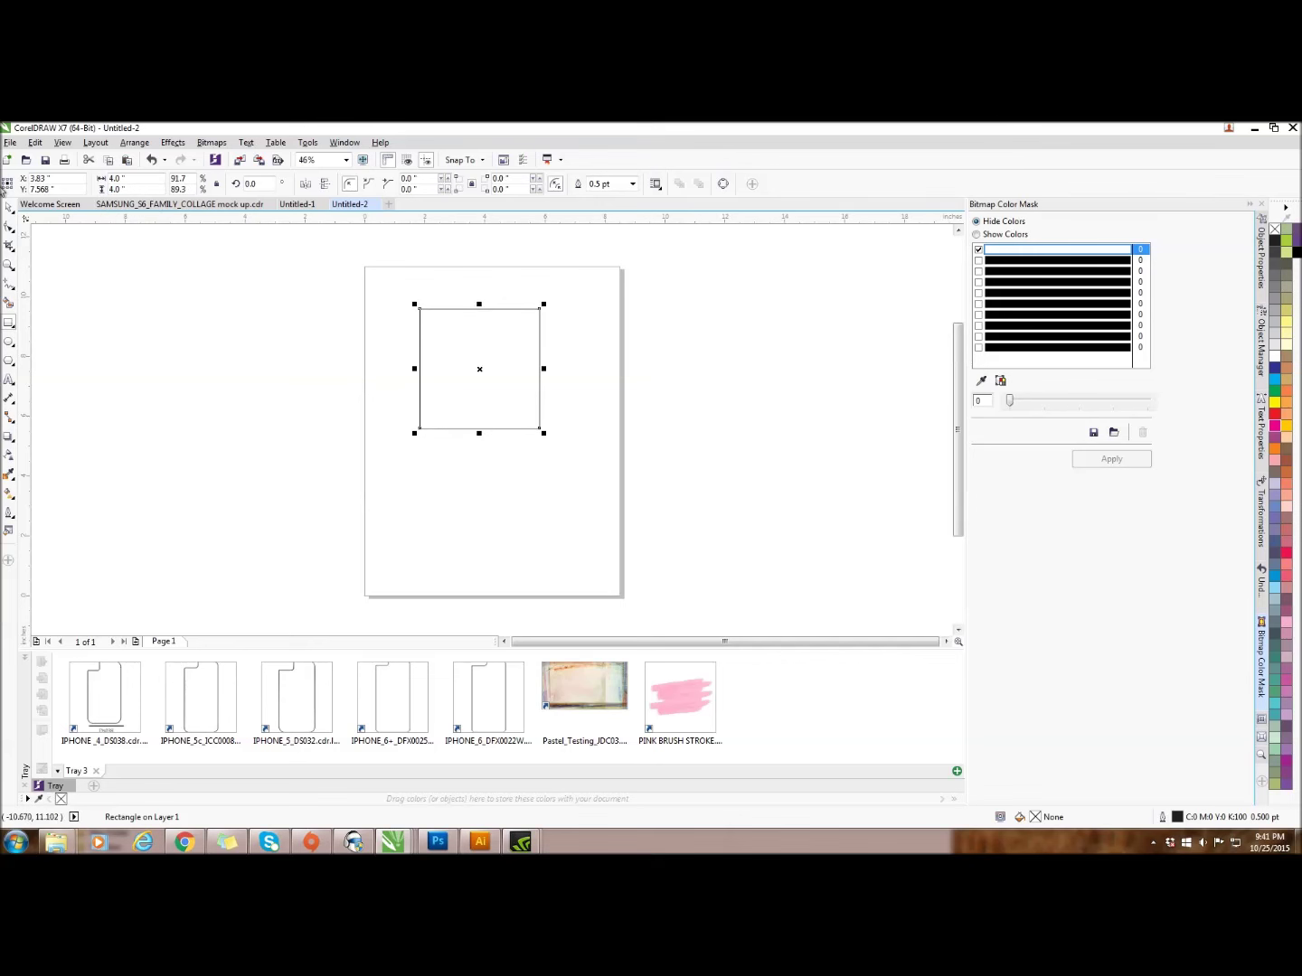
{"action": "left_click", "coordinate": [11, 209]}
{"action": "left_click", "coordinate": [474, 433]}
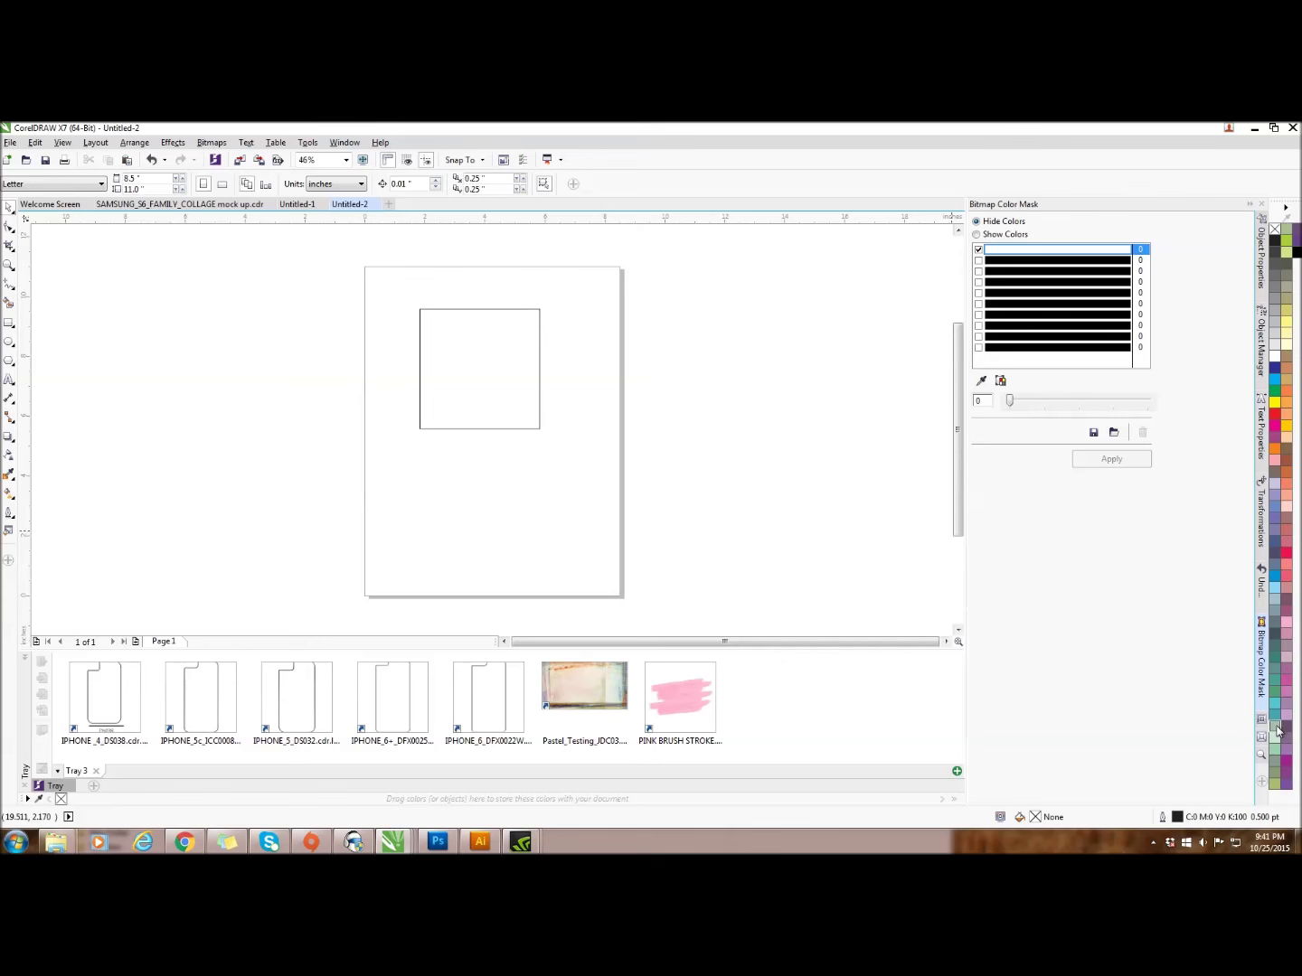
Fill the square with the pale grey-green palette color C:20 M:0 Y:20 K:20 and deselect it
{"action": "left_click", "coordinate": [1274, 426]}
{"action": "left_click", "coordinate": [676, 557]}
{"action": "left_click", "coordinate": [481, 363]}
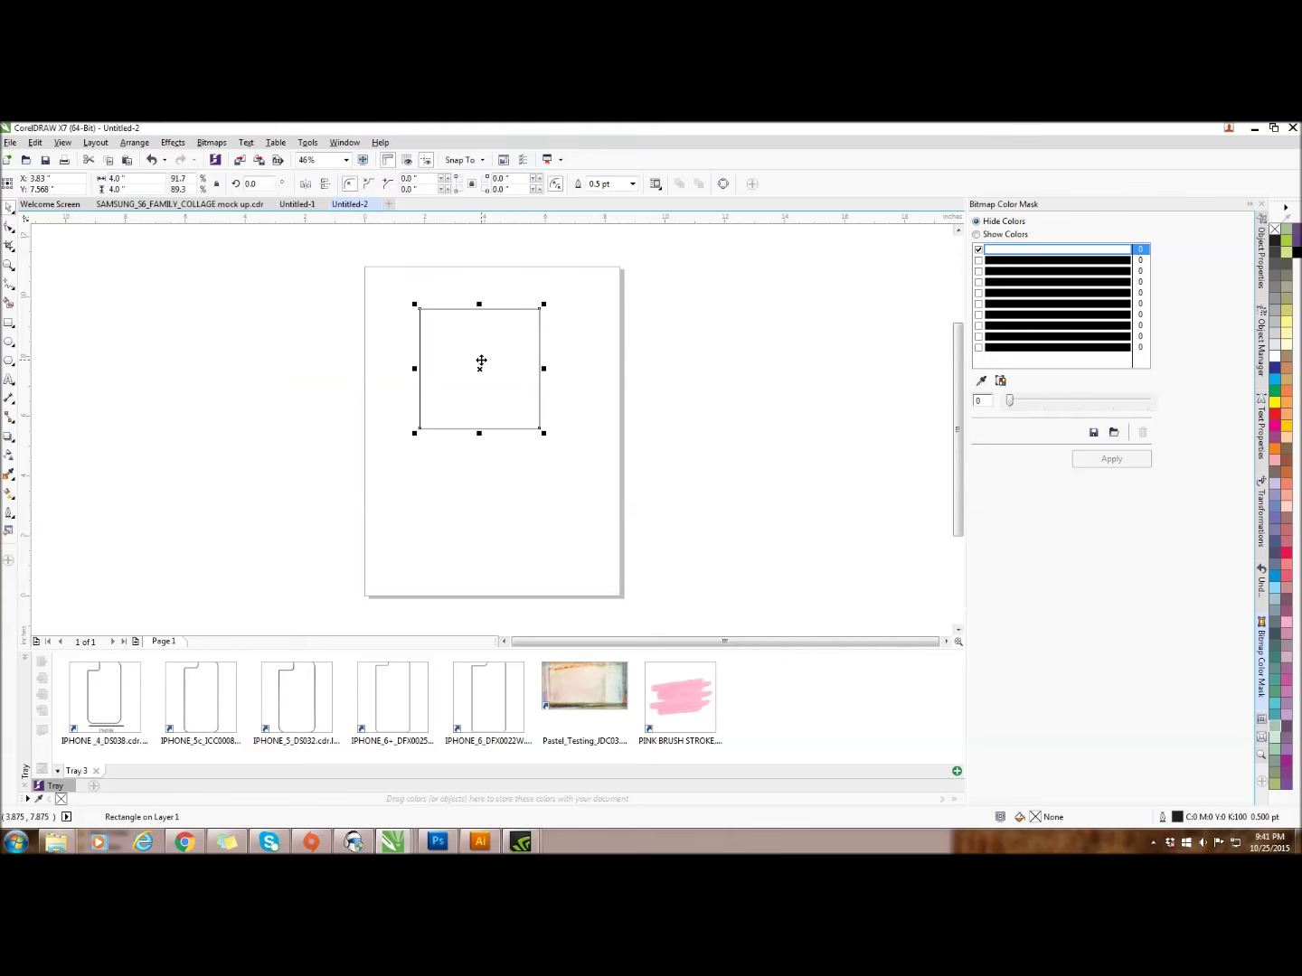
{"action": "left_click", "coordinate": [1276, 727]}
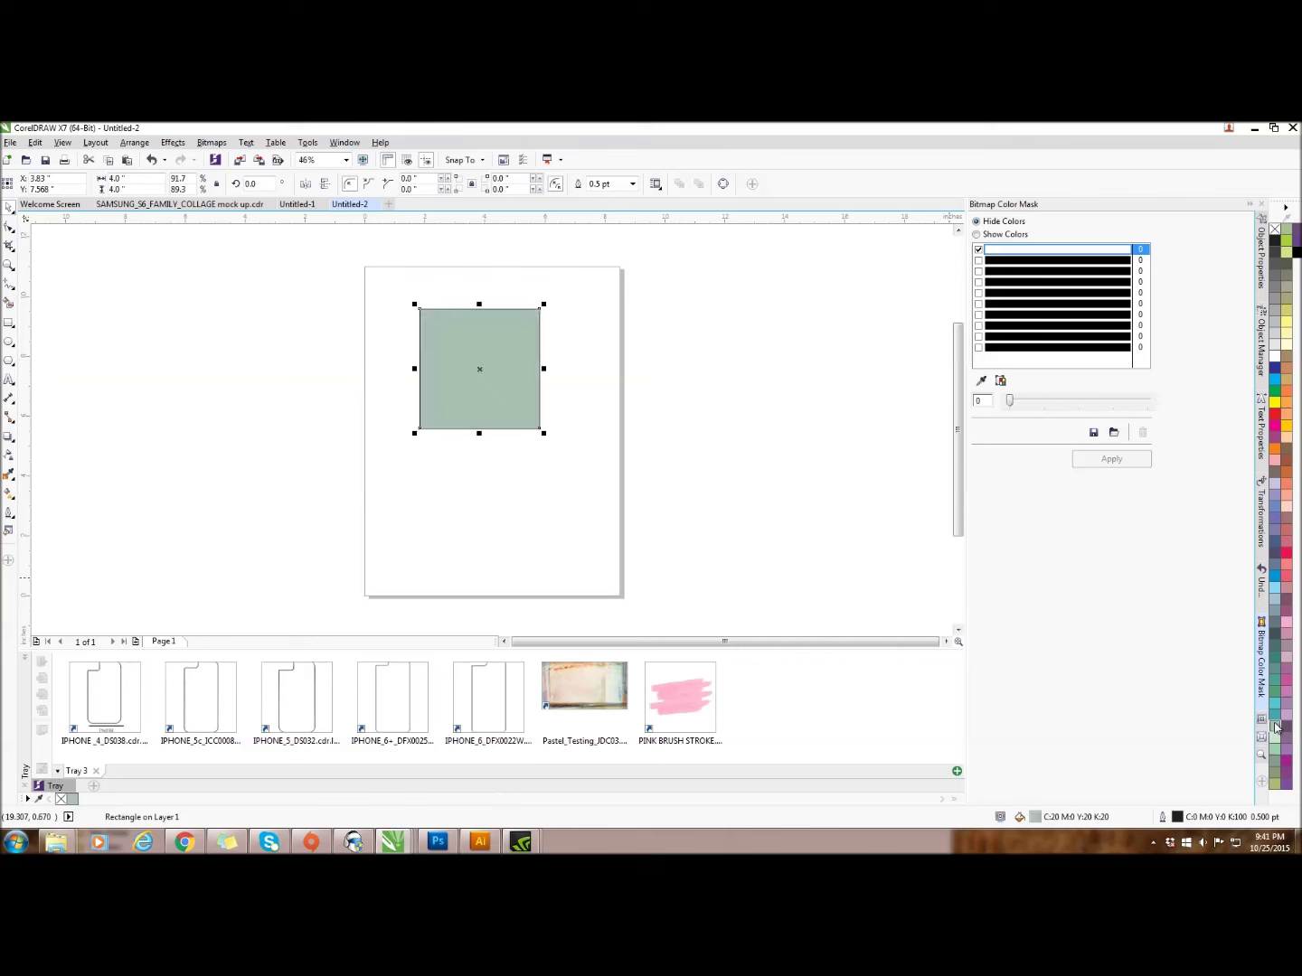
{"action": "left_click", "coordinate": [529, 493]}
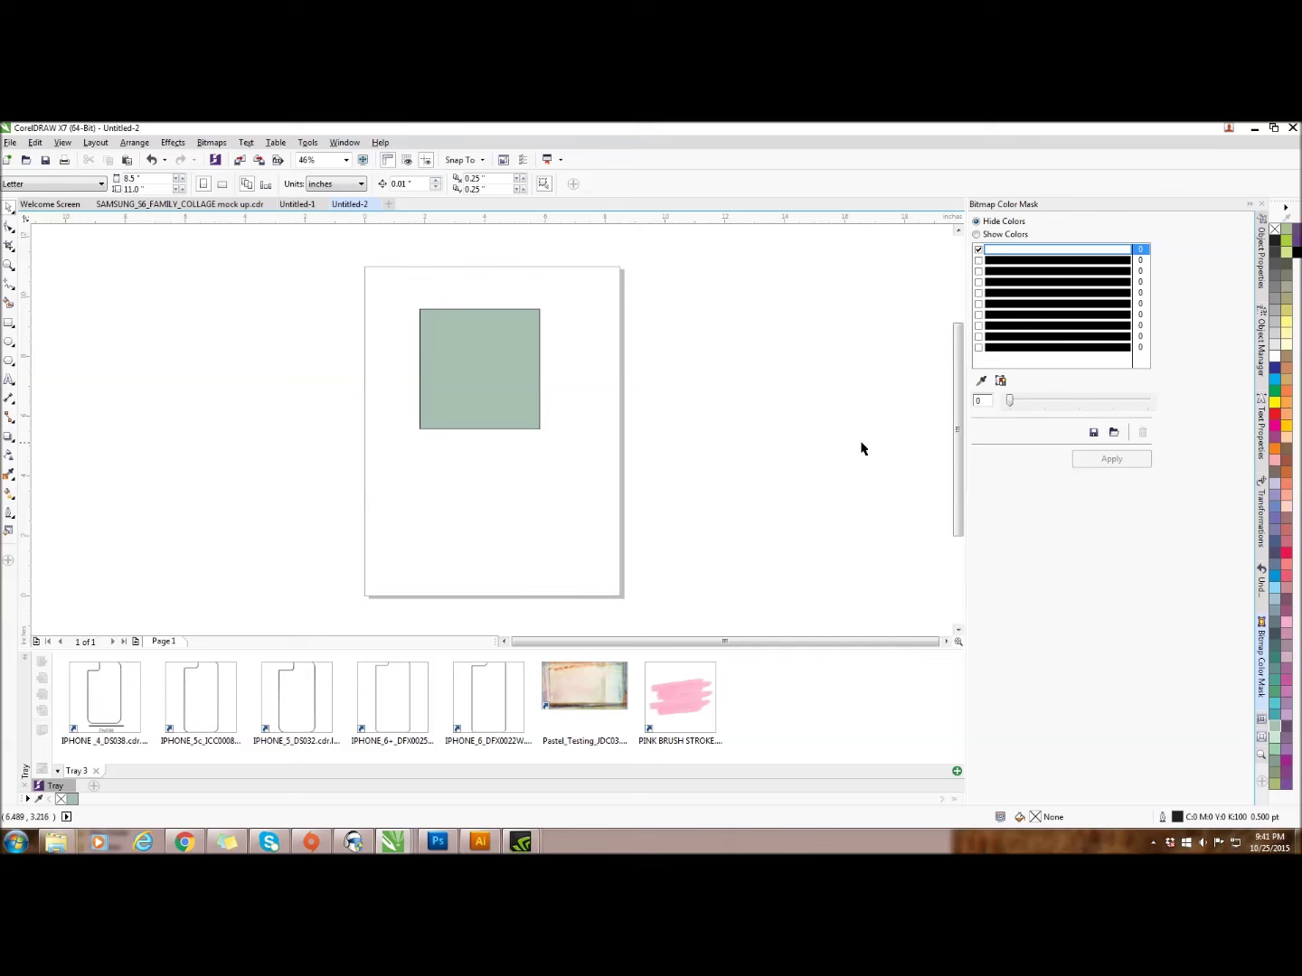
Import CONEY RABBIT.png from the Coney Isl Transfer folder at its original size, beside the page on the right
{"action": "right_click", "coordinate": [698, 378]}
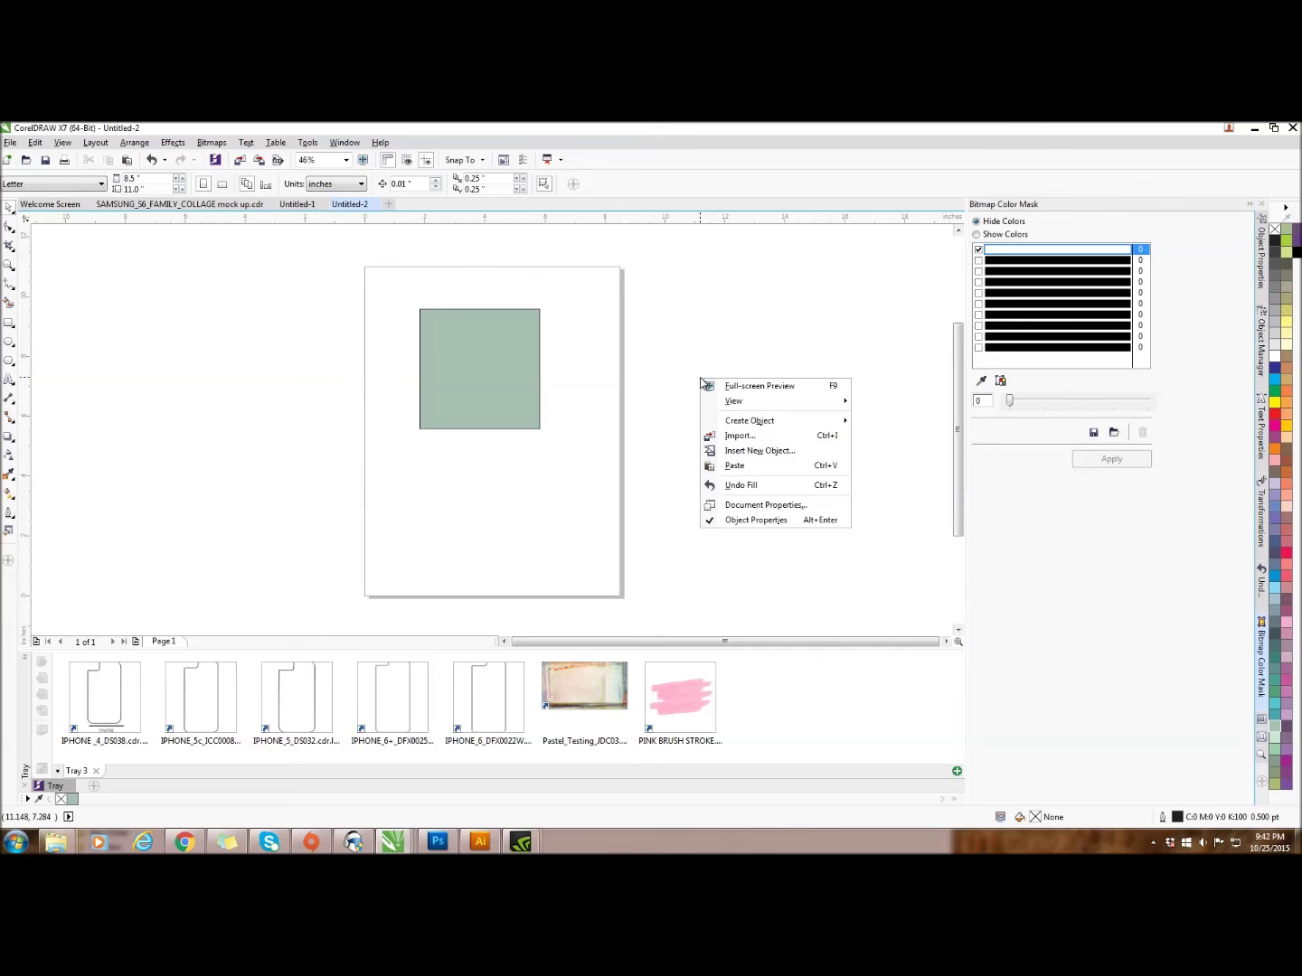
{"action": "left_click", "coordinate": [754, 437]}
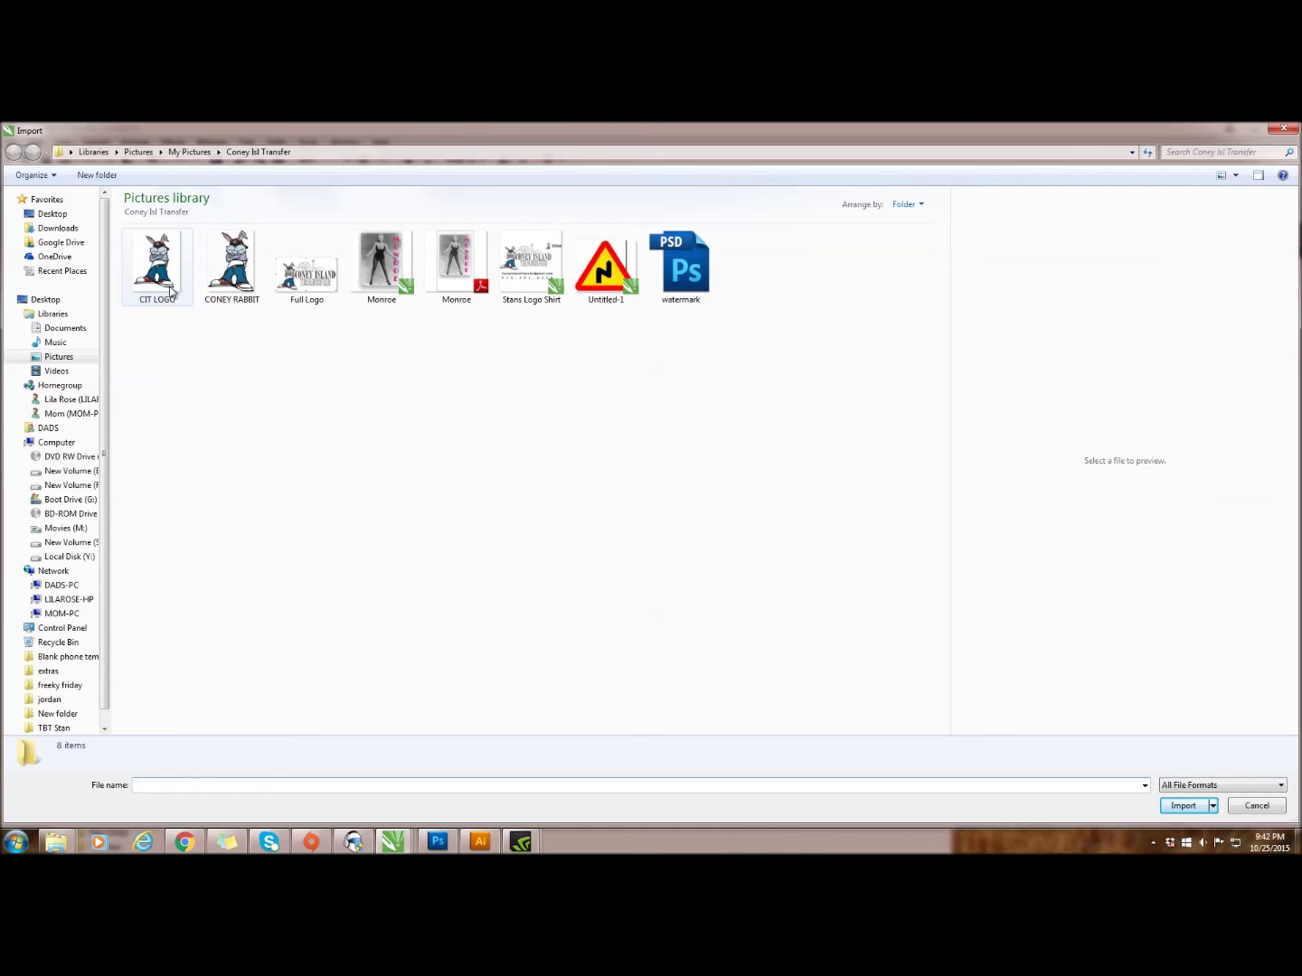
{"action": "double_click", "coordinate": [232, 264]}
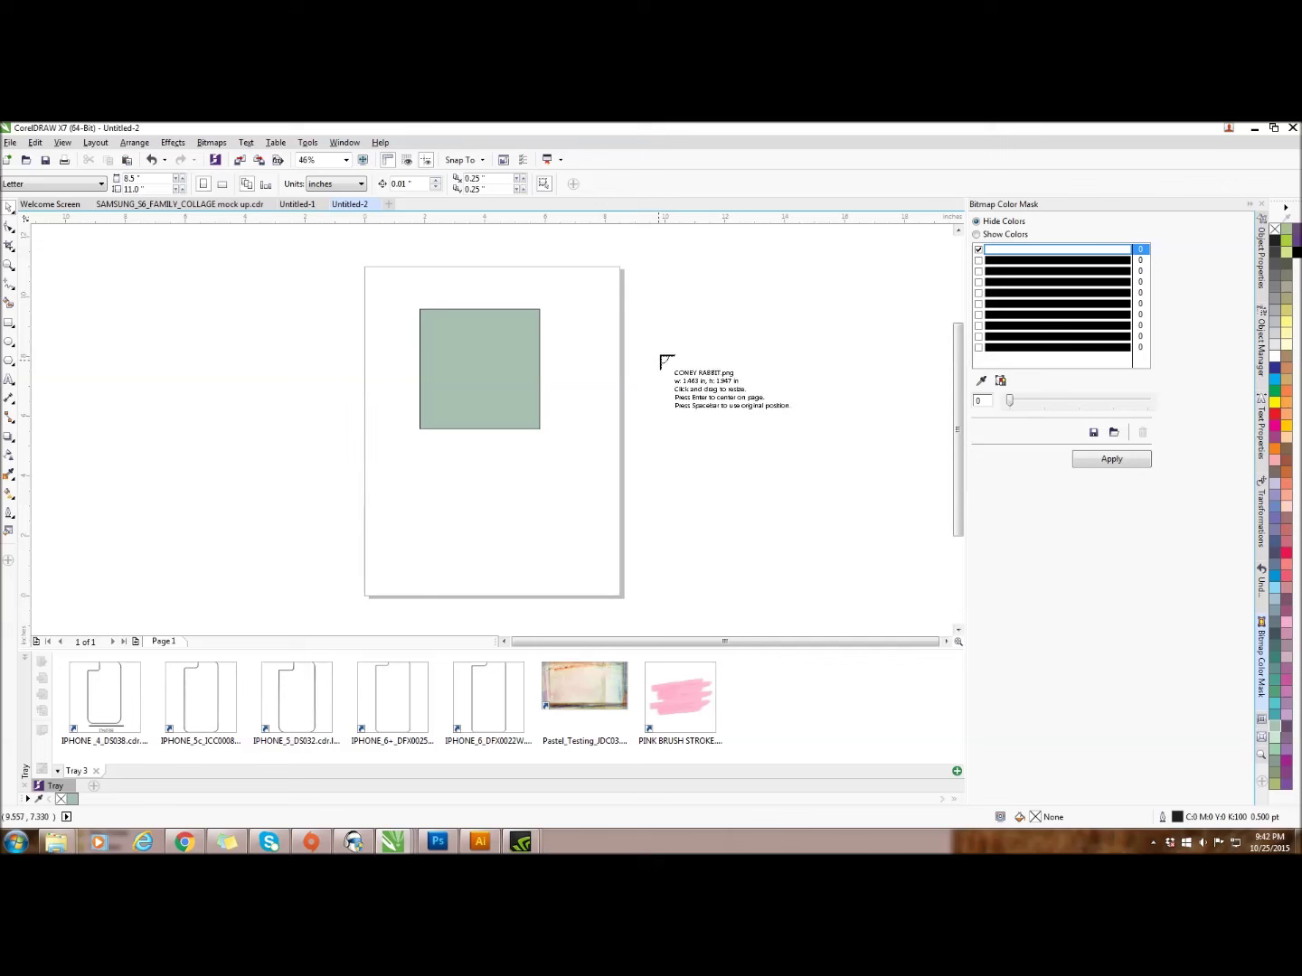
{"action": "left_click", "coordinate": [665, 319]}
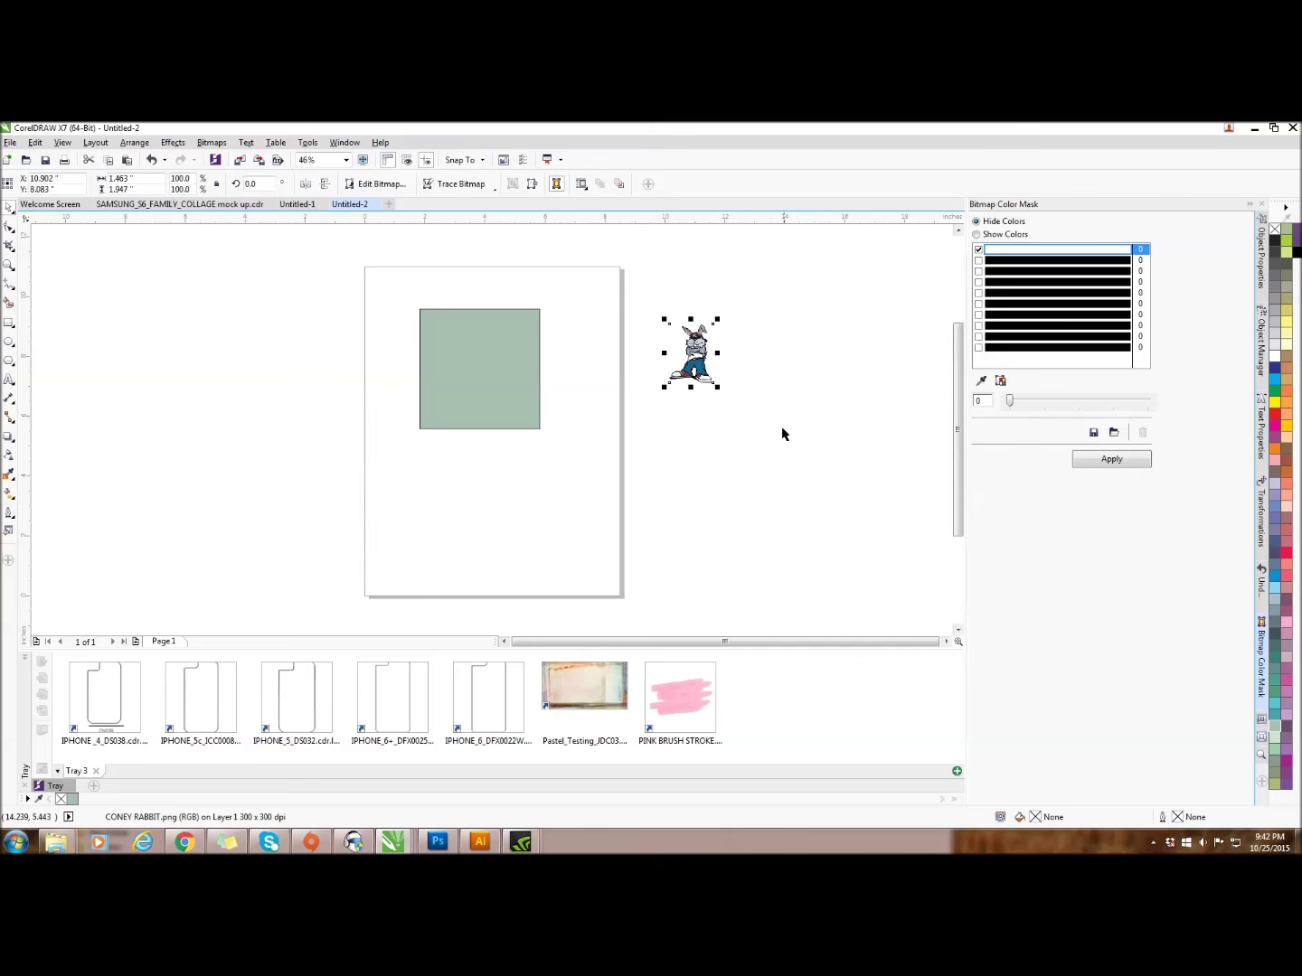
Scale the rabbit image to 50% and move it onto the upper-right part of the green square
{"action": "left_click_drag", "start_coordinate": [719, 391], "coordinate": [696, 362]}
{"action": "scroll", "coordinate": [910, 407], "scroll_direction": "up", "scroll_amount": 2}
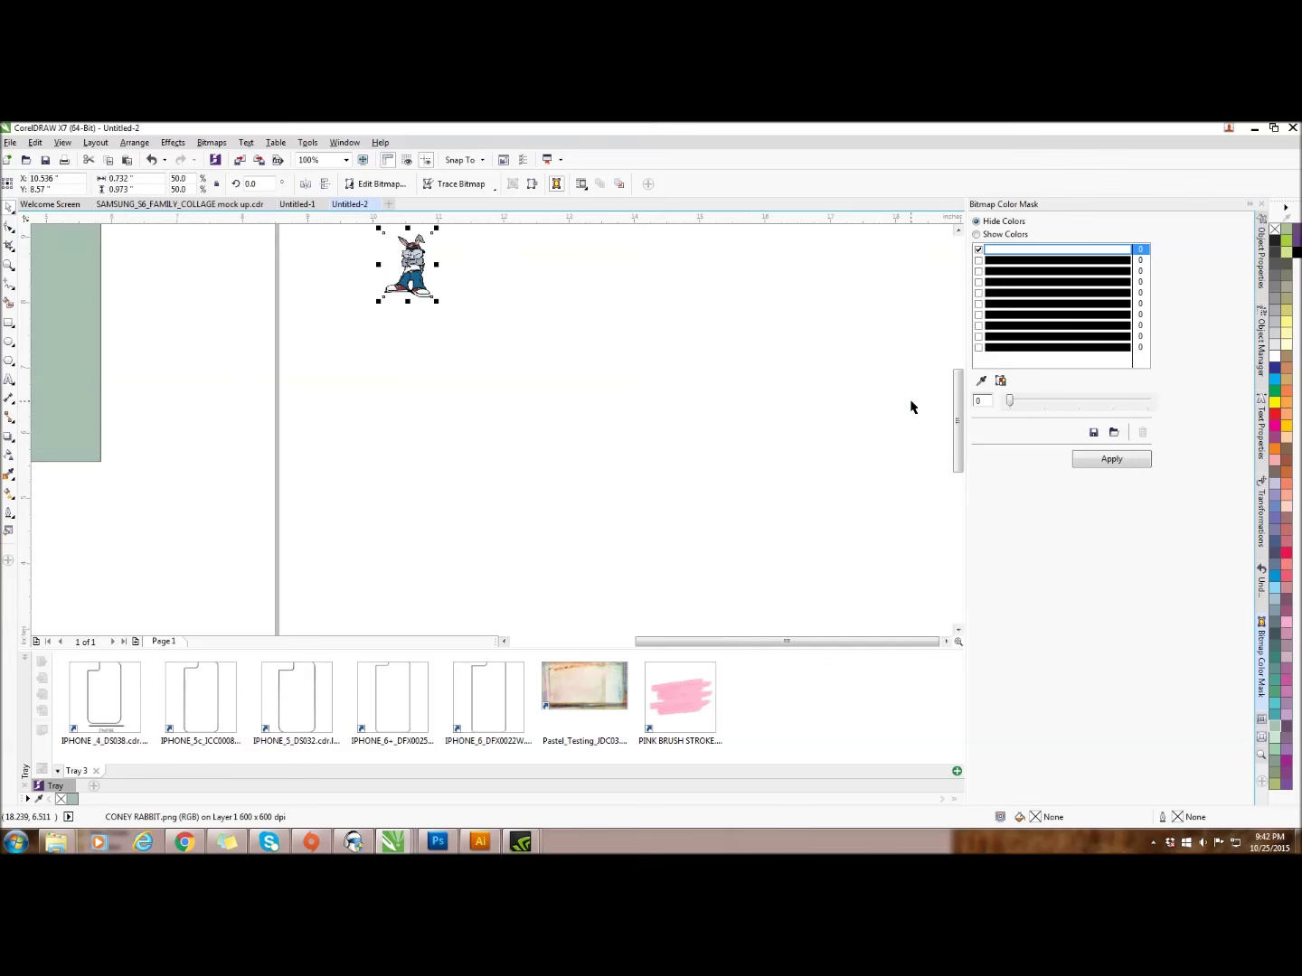
{"action": "left_click", "coordinate": [345, 160]}
{"action": "type", "text": "148"}
{"action": "key", "text": "Return"}
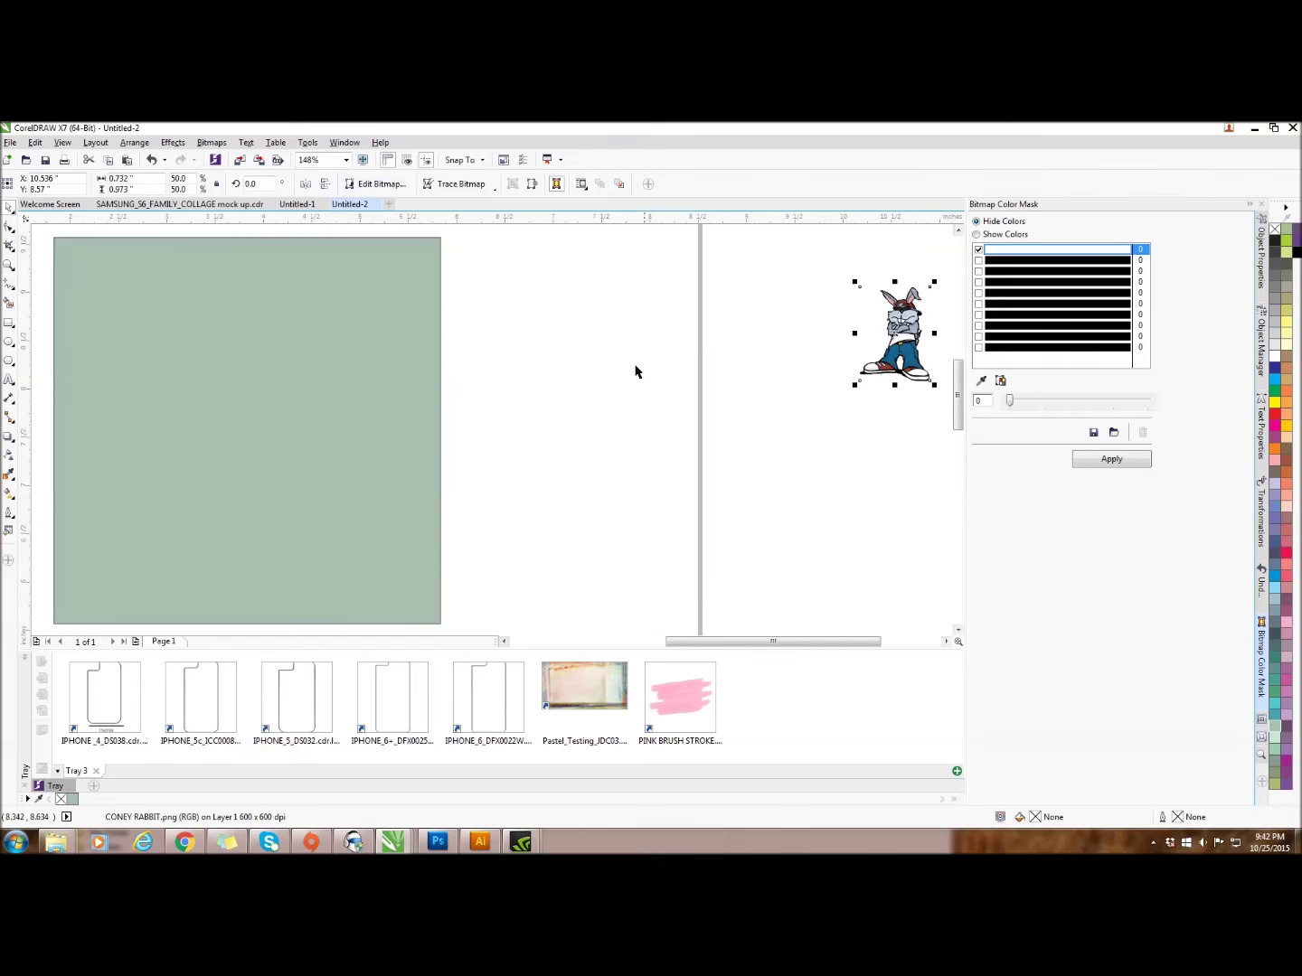
{"action": "left_click_drag", "start_coordinate": [899, 330], "coordinate": [366, 328]}
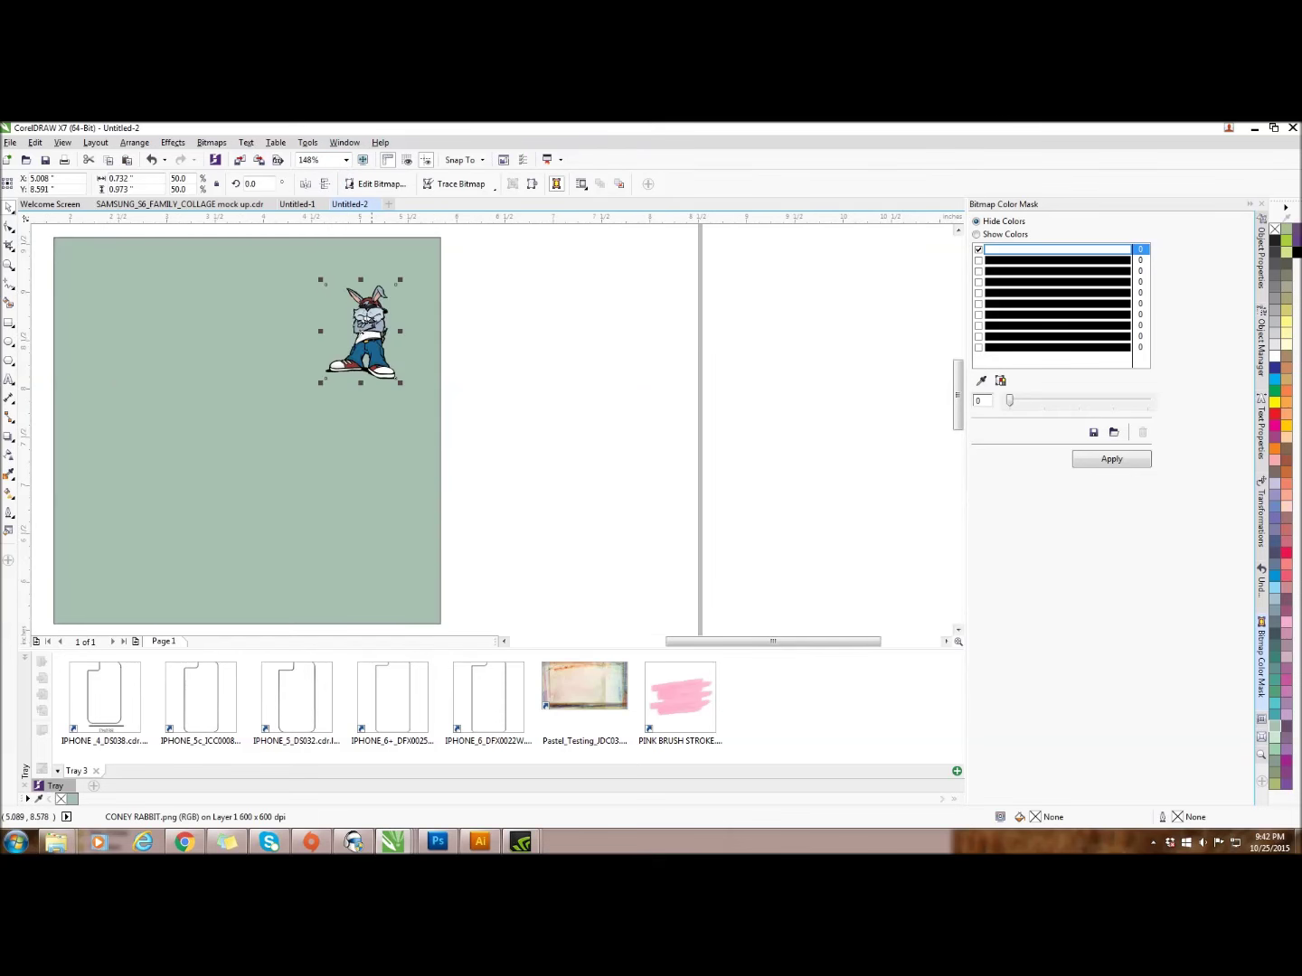
Shrink the rabbit to about 0.14 by 0.19 inches and place it near the green square's upper-left corner
{"action": "left_click", "coordinate": [346, 160]}
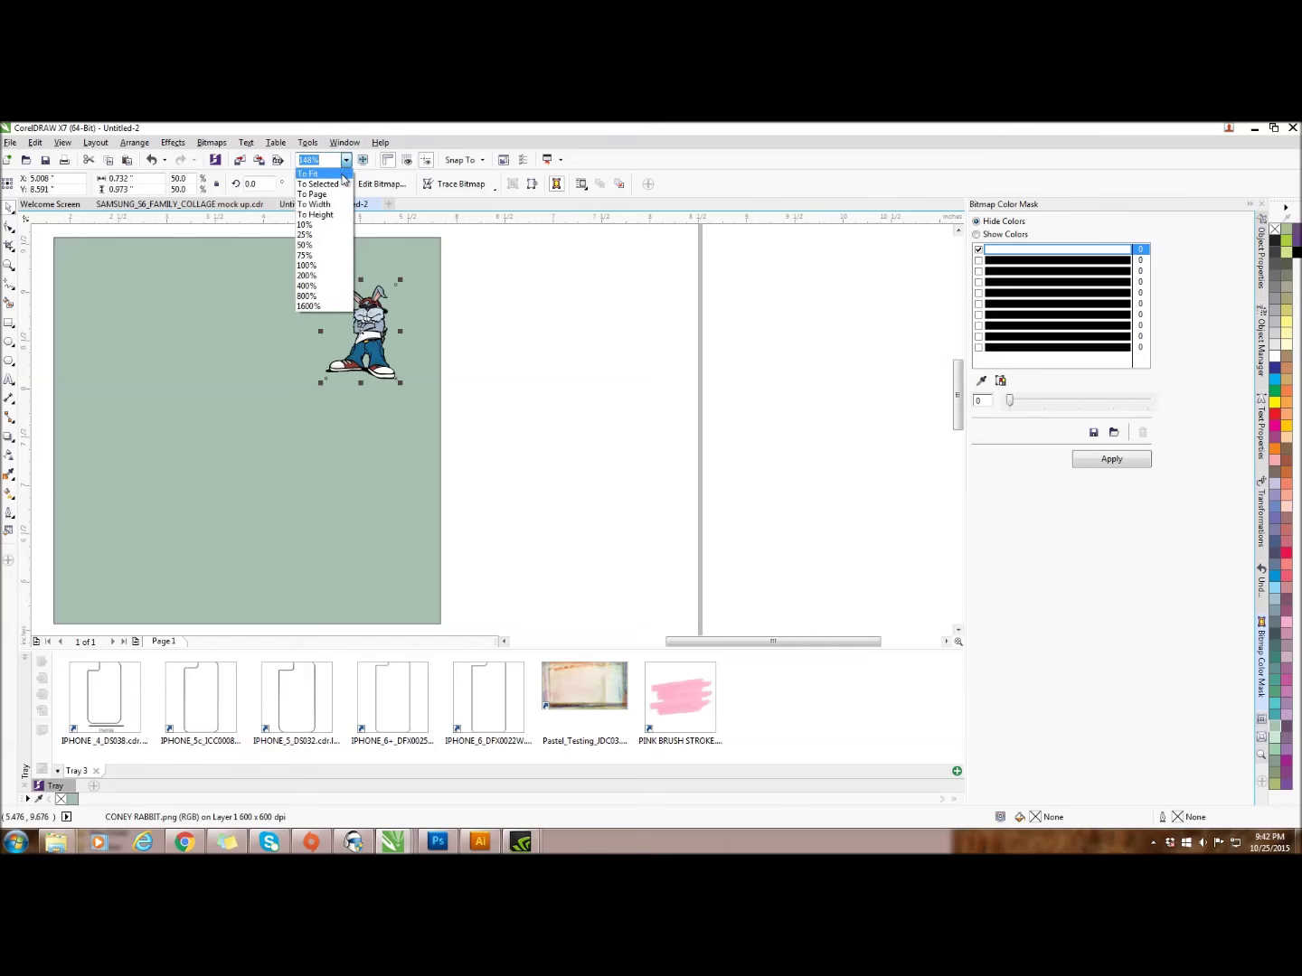
{"action": "left_click", "coordinate": [340, 171]}
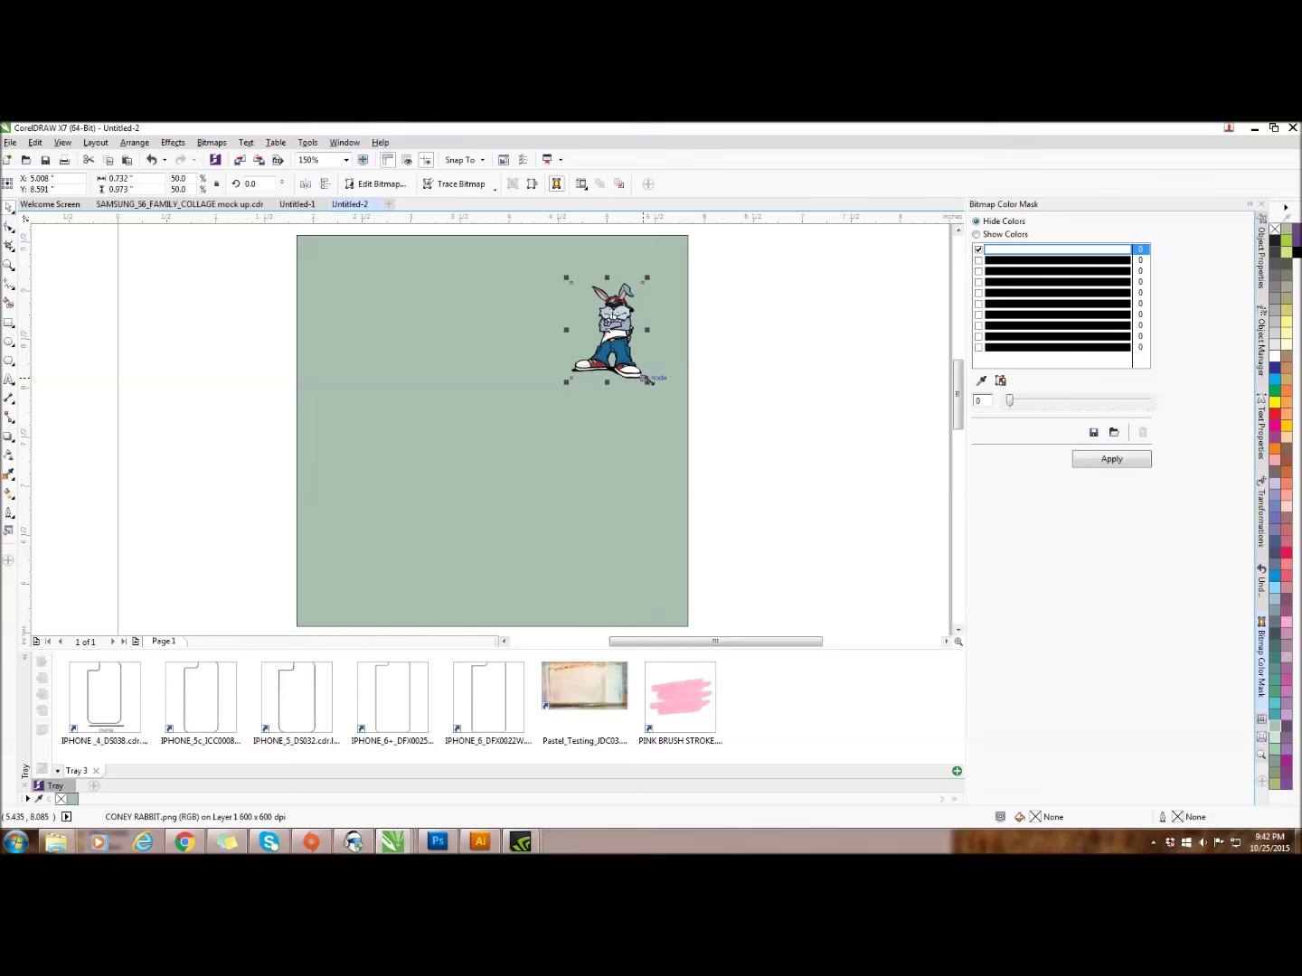
{"action": "left_click_drag", "start_coordinate": [645, 383], "coordinate": [324, 262]}
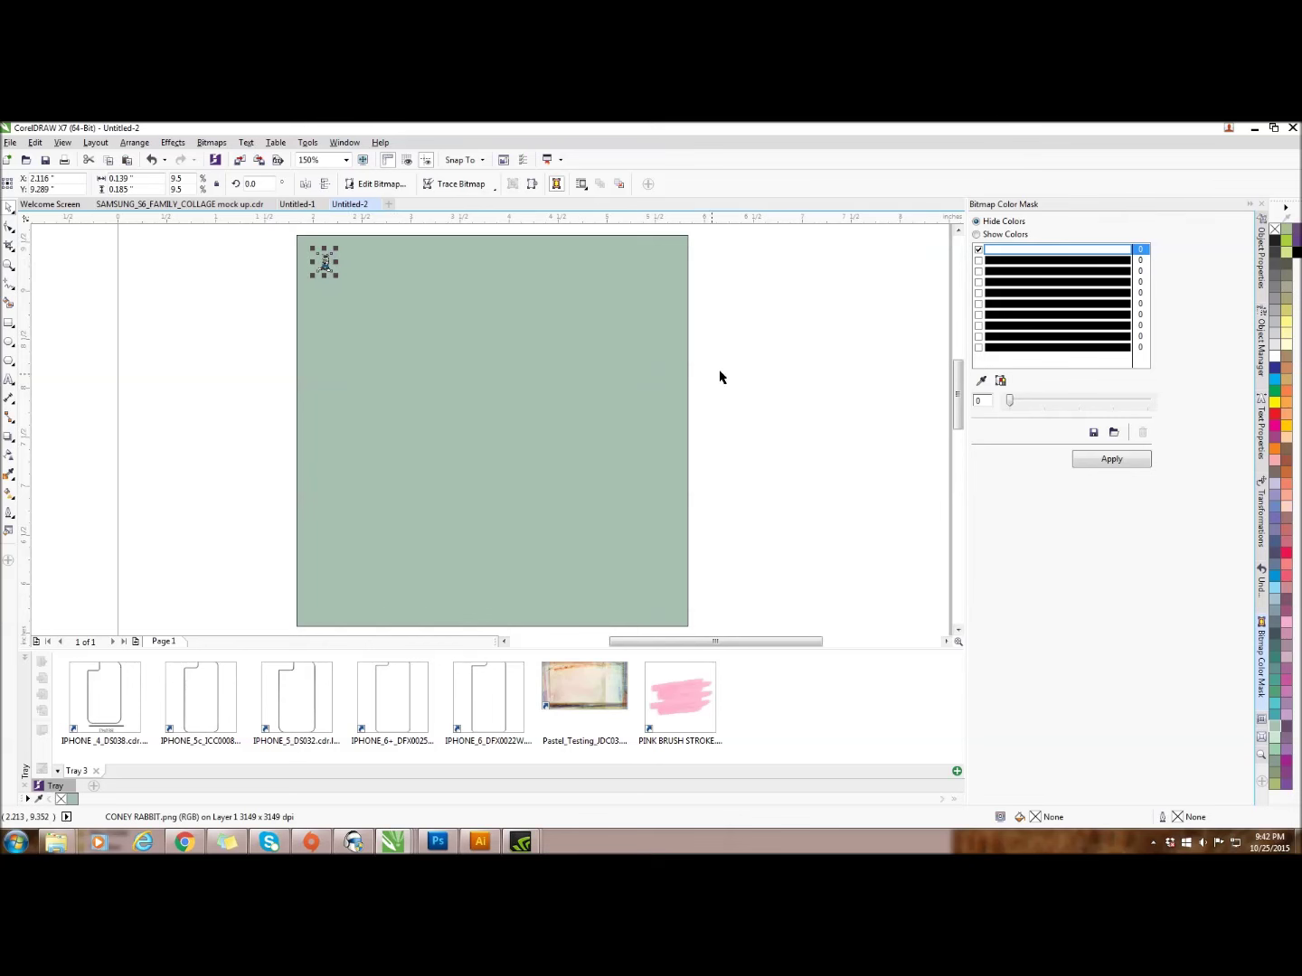
{"action": "left_click", "coordinate": [759, 344]}
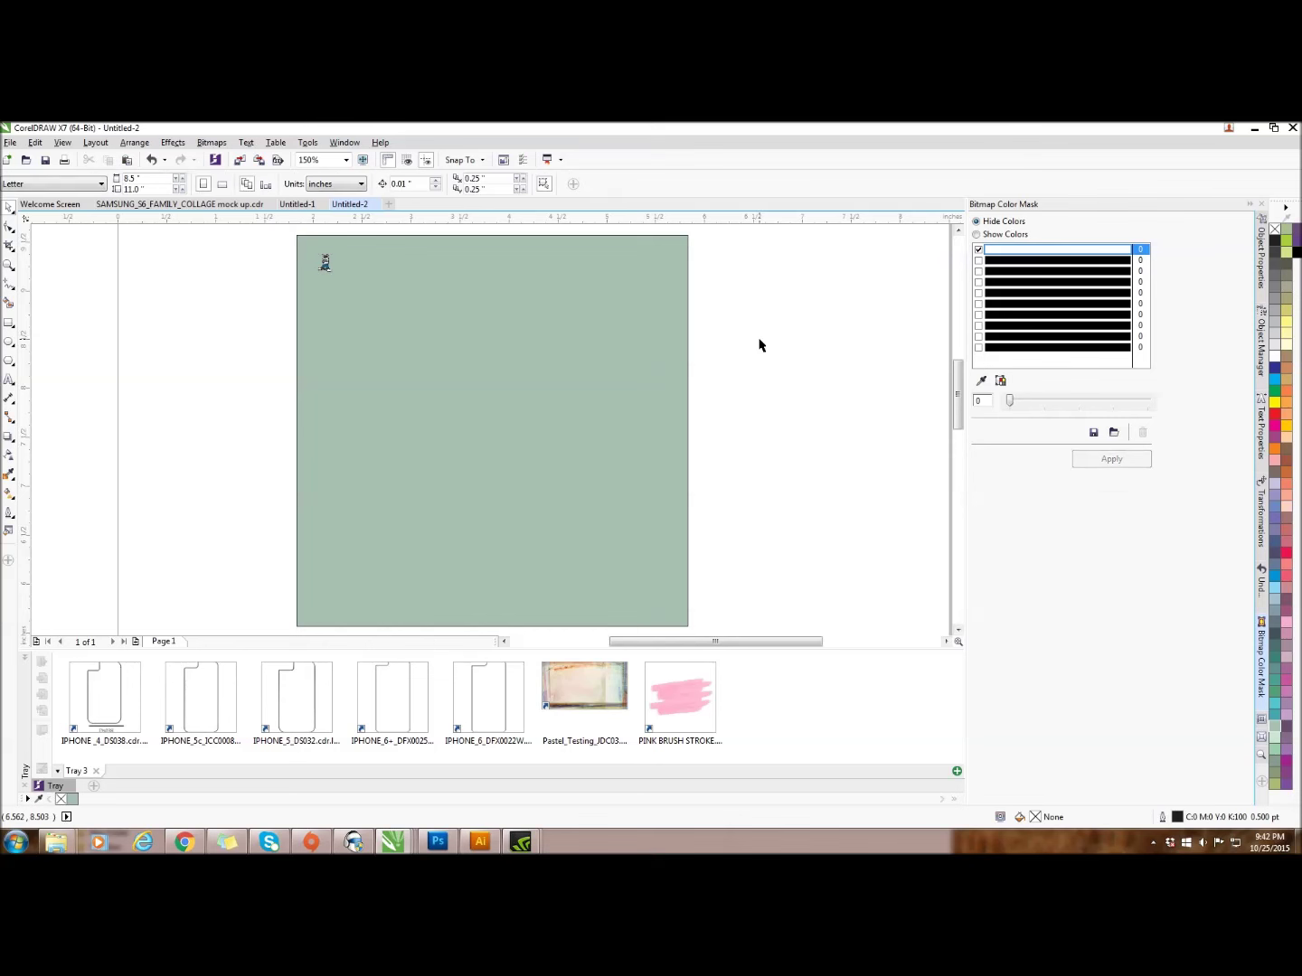
Open the Position transformation settings
{"action": "left_click", "coordinate": [135, 142]}
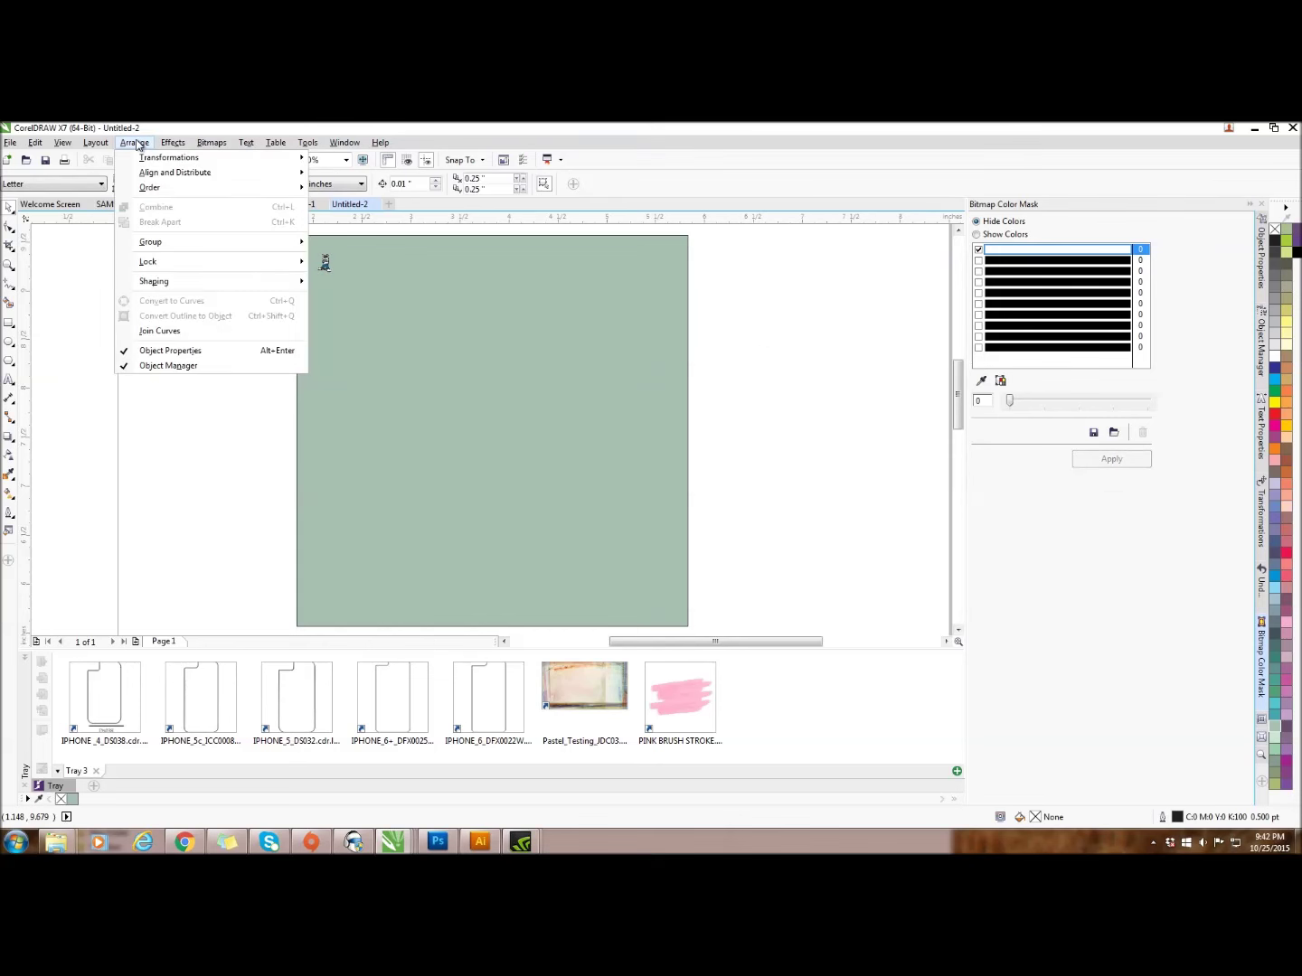
{"action": "mouse_move", "coordinate": [156, 162]}
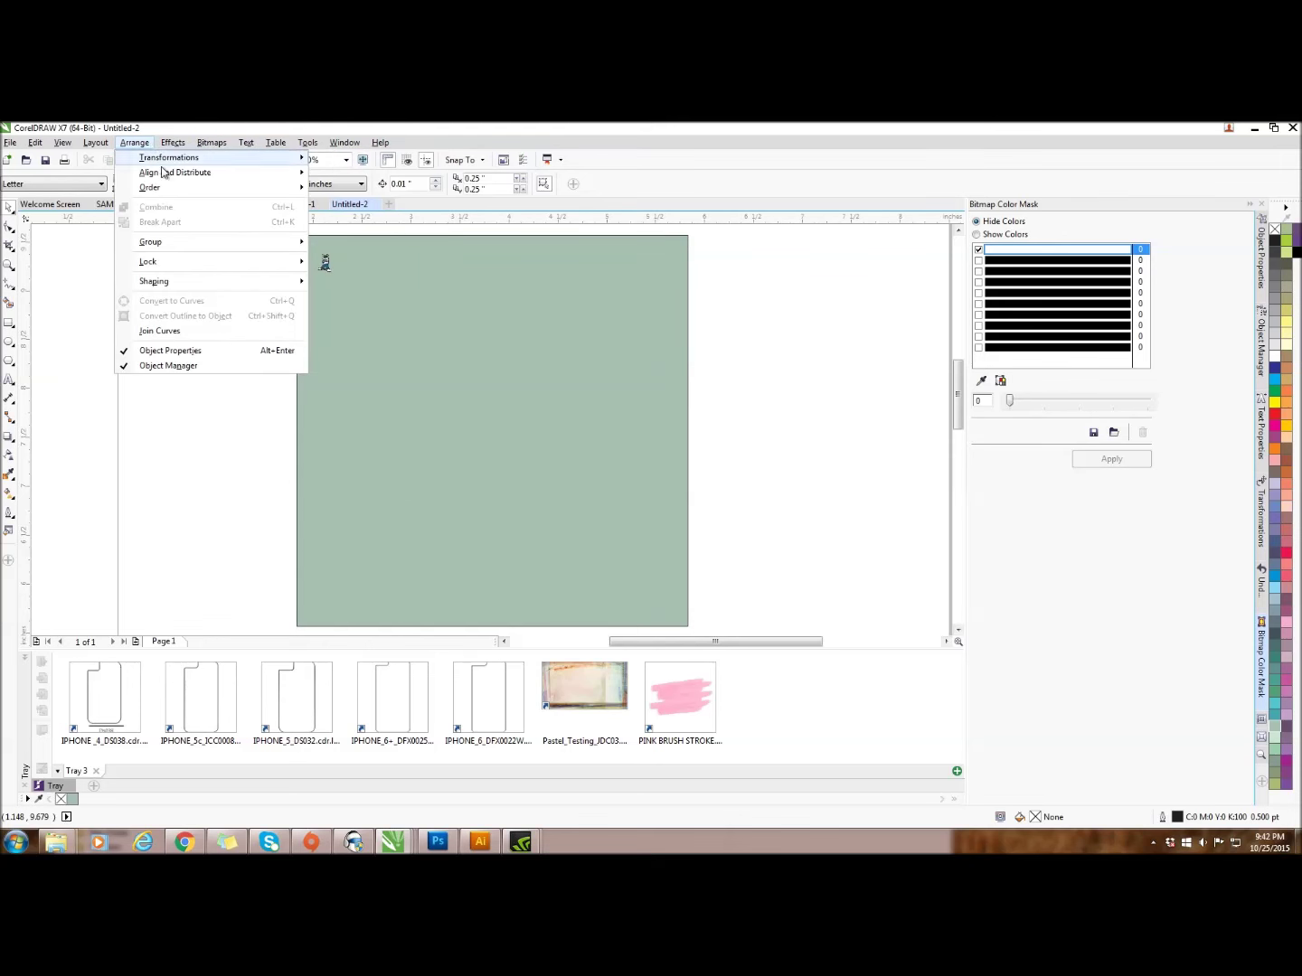
{"action": "mouse_move", "coordinate": [207, 165]}
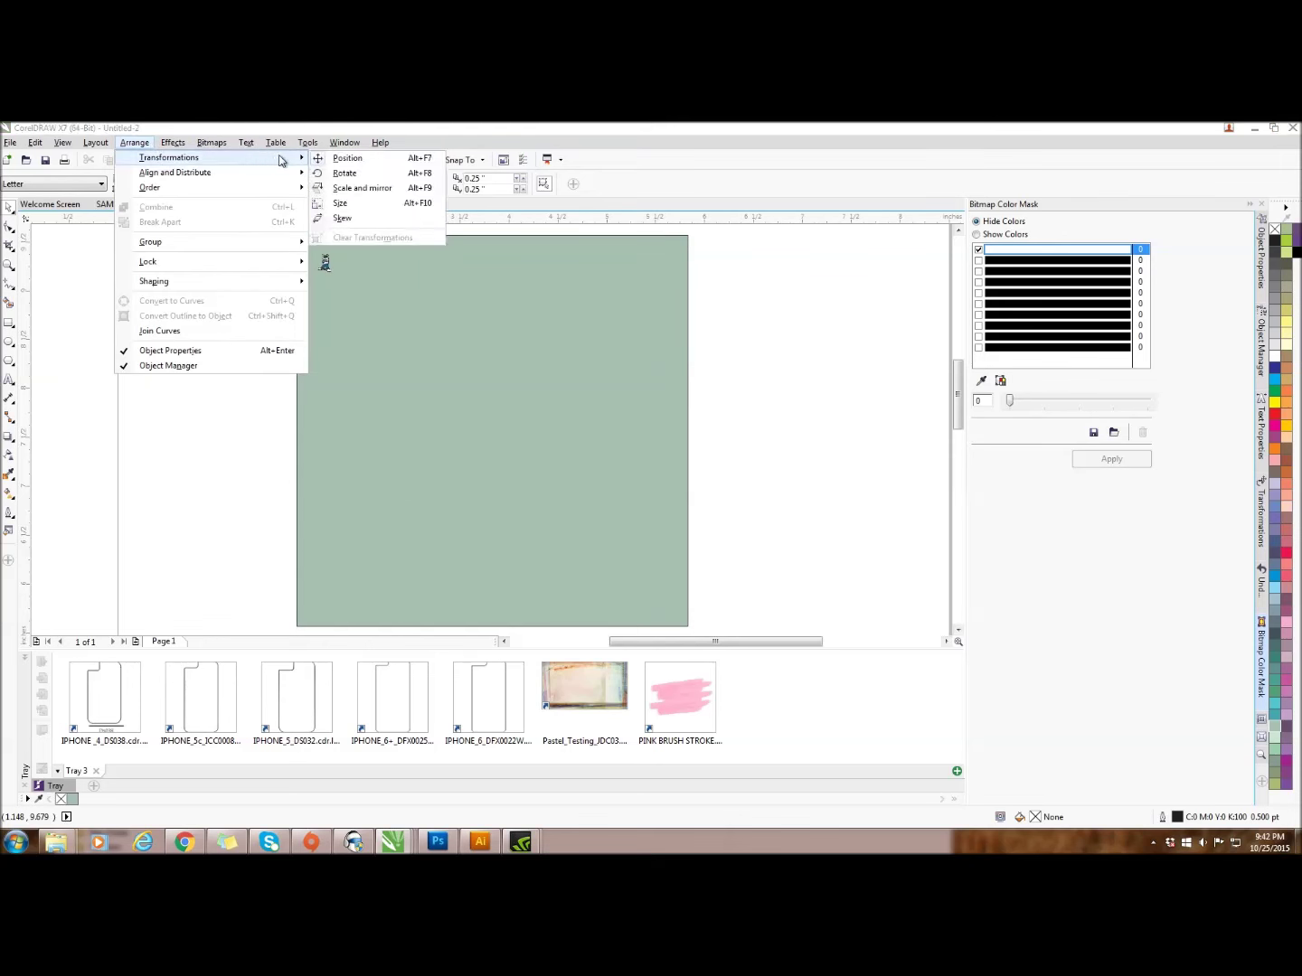
{"action": "left_click", "coordinate": [326, 164]}
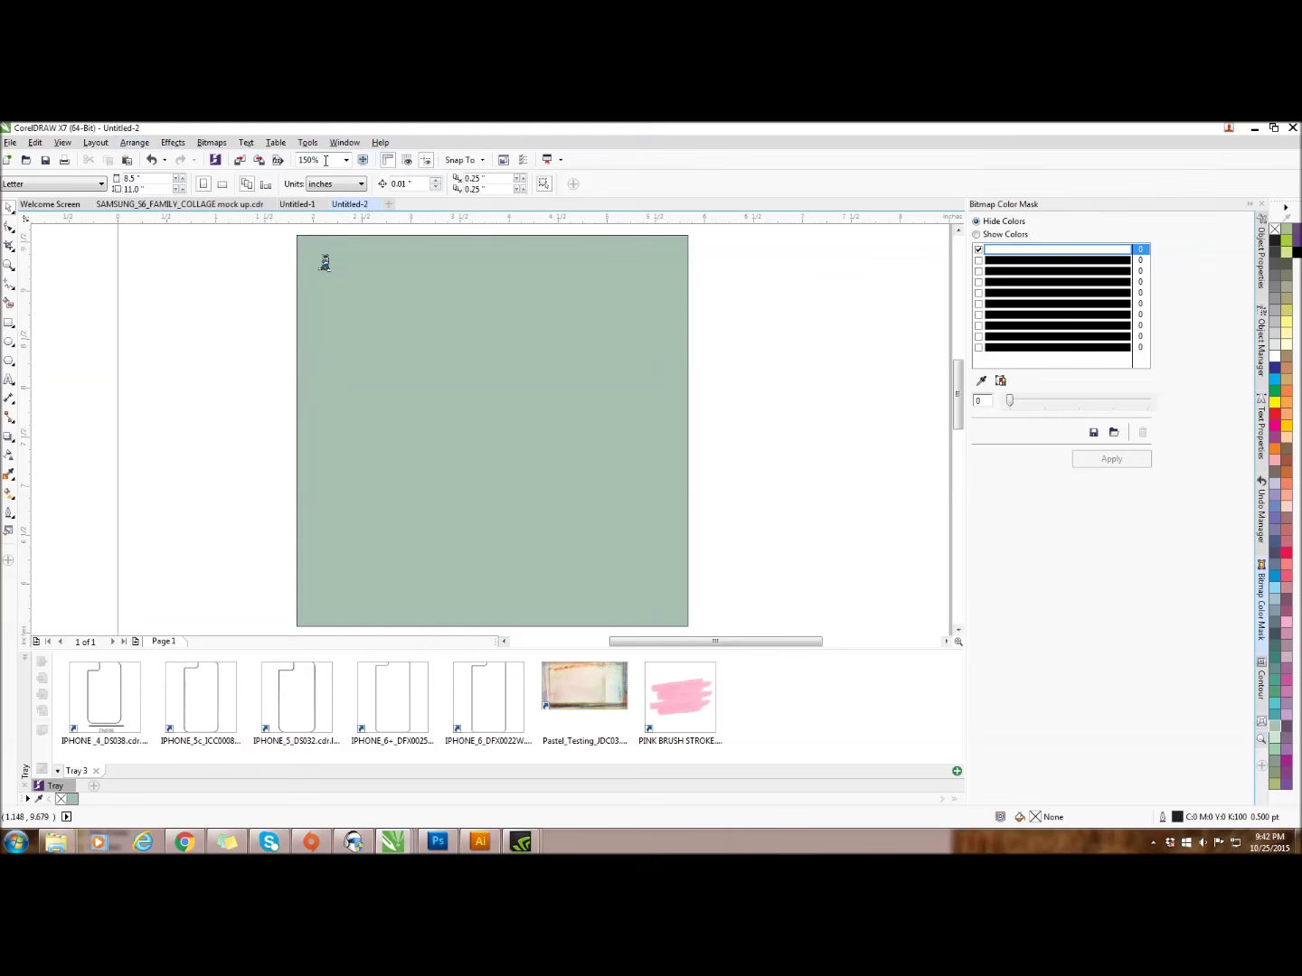
{"action": "left_click", "coordinate": [135, 143]}
{"action": "mouse_move", "coordinate": [150, 163]}
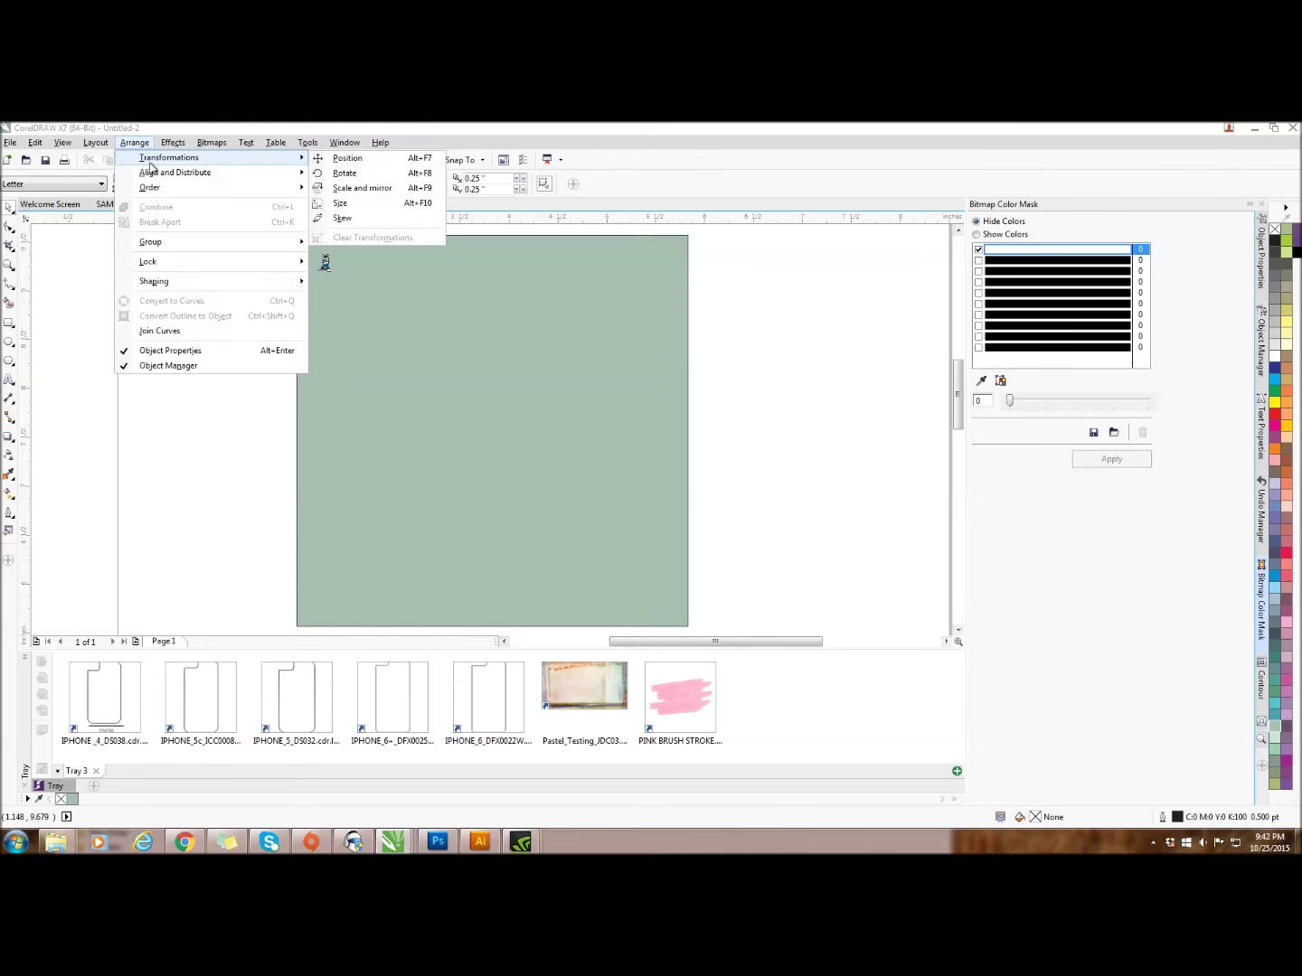
{"action": "left_click", "coordinate": [368, 165]}
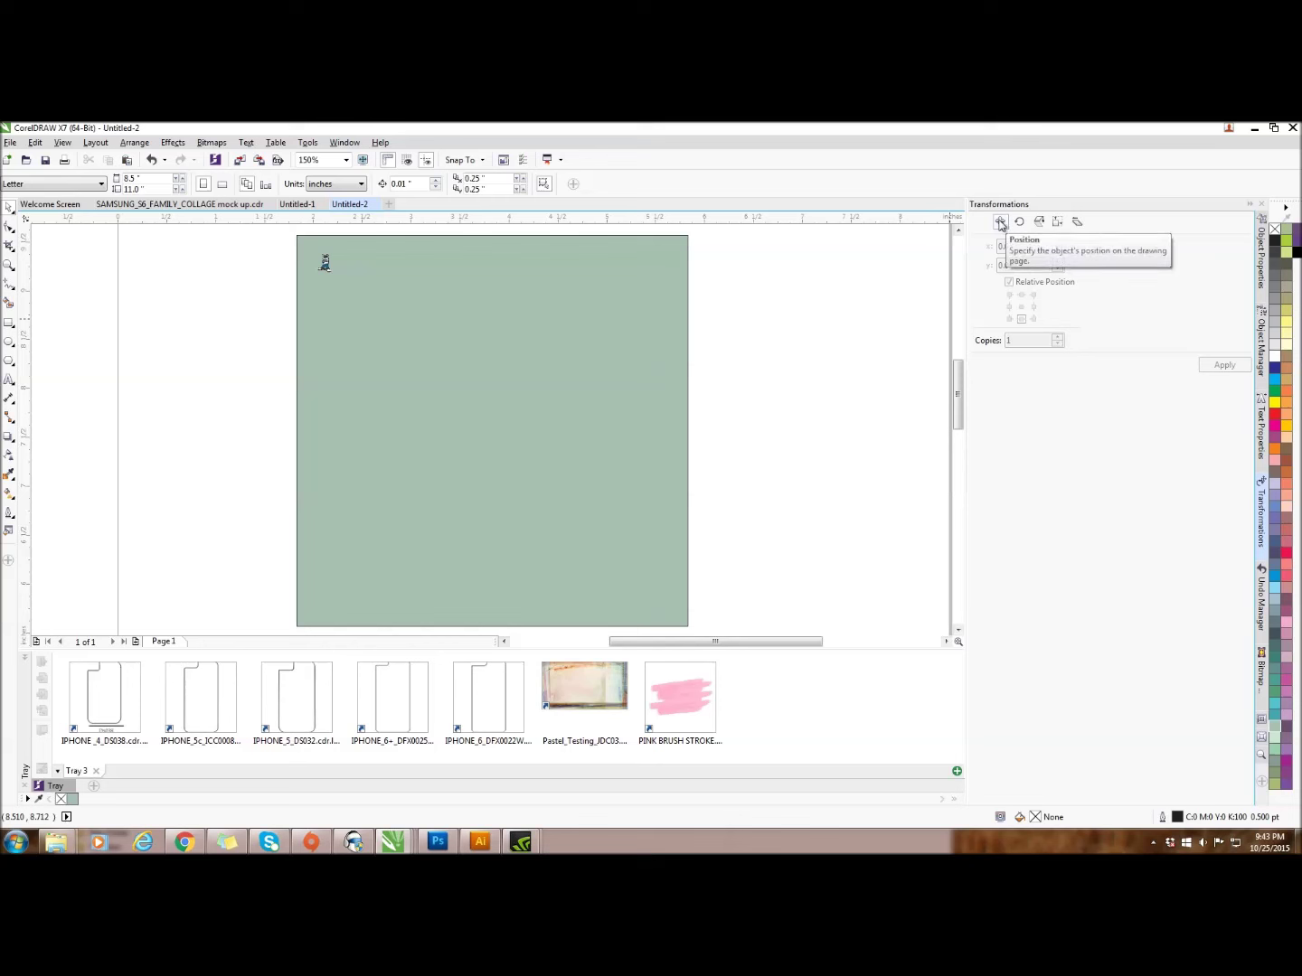
Make one copy of the small rabbit at its lower-right relative position, offset 0.139 inches in x and -0.185 inches in y
{"action": "left_click", "coordinate": [325, 264]}
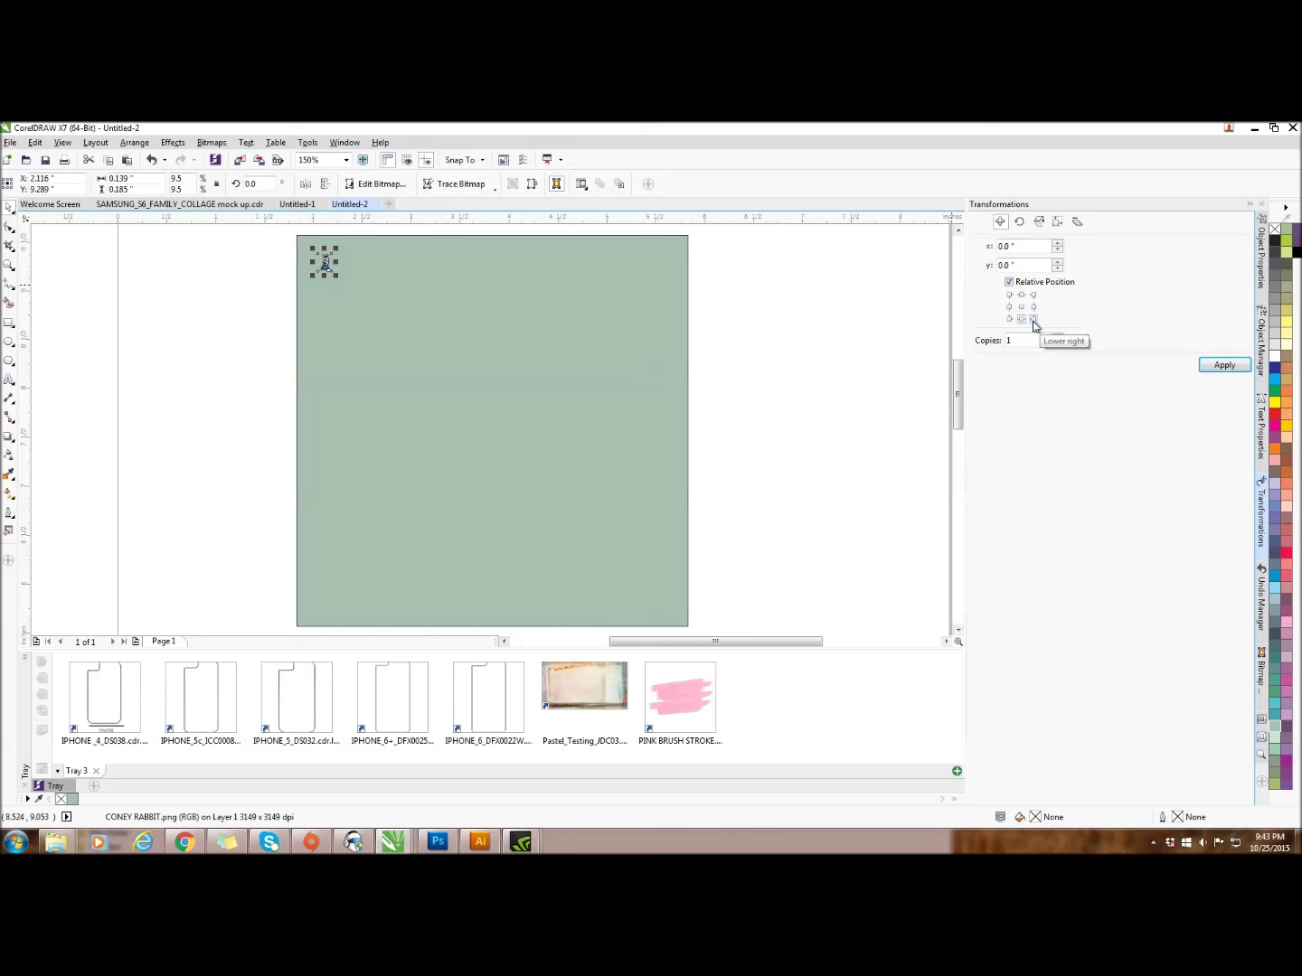
{"action": "left_click", "coordinate": [1033, 319]}
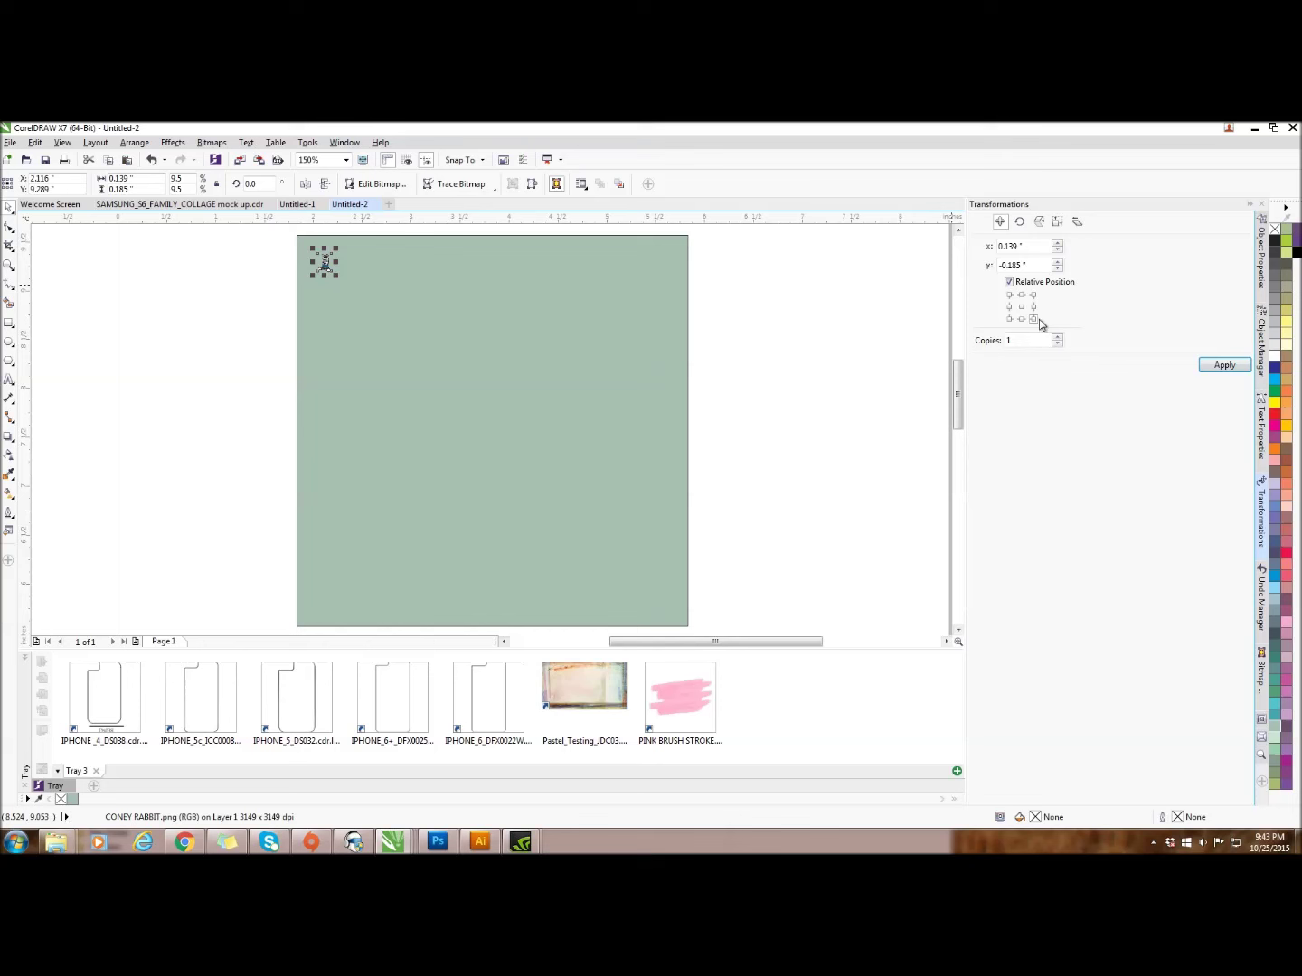
{"action": "left_click", "coordinate": [1222, 365]}
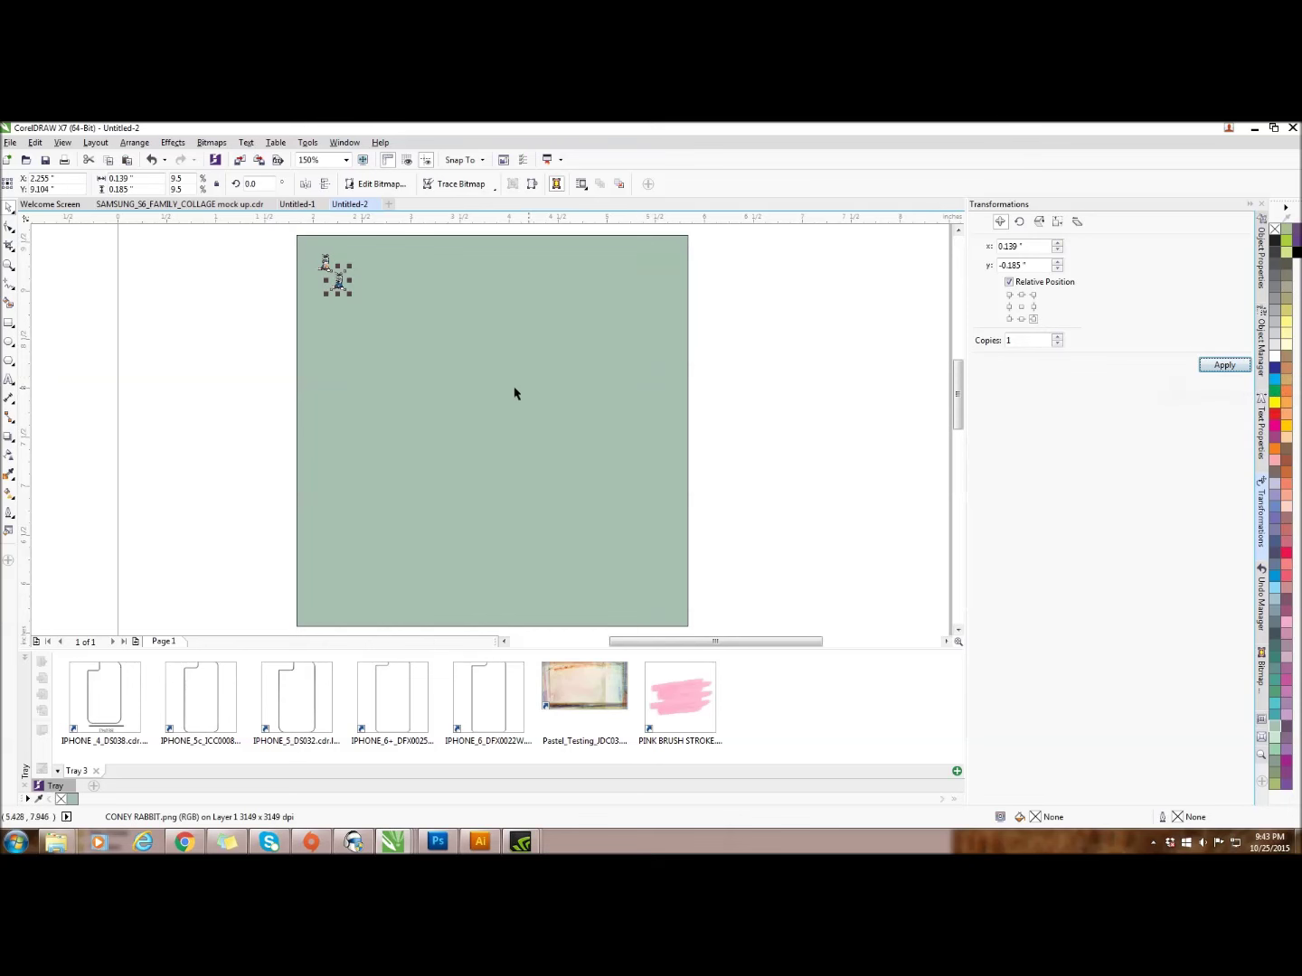
{"action": "left_click", "coordinate": [354, 303]}
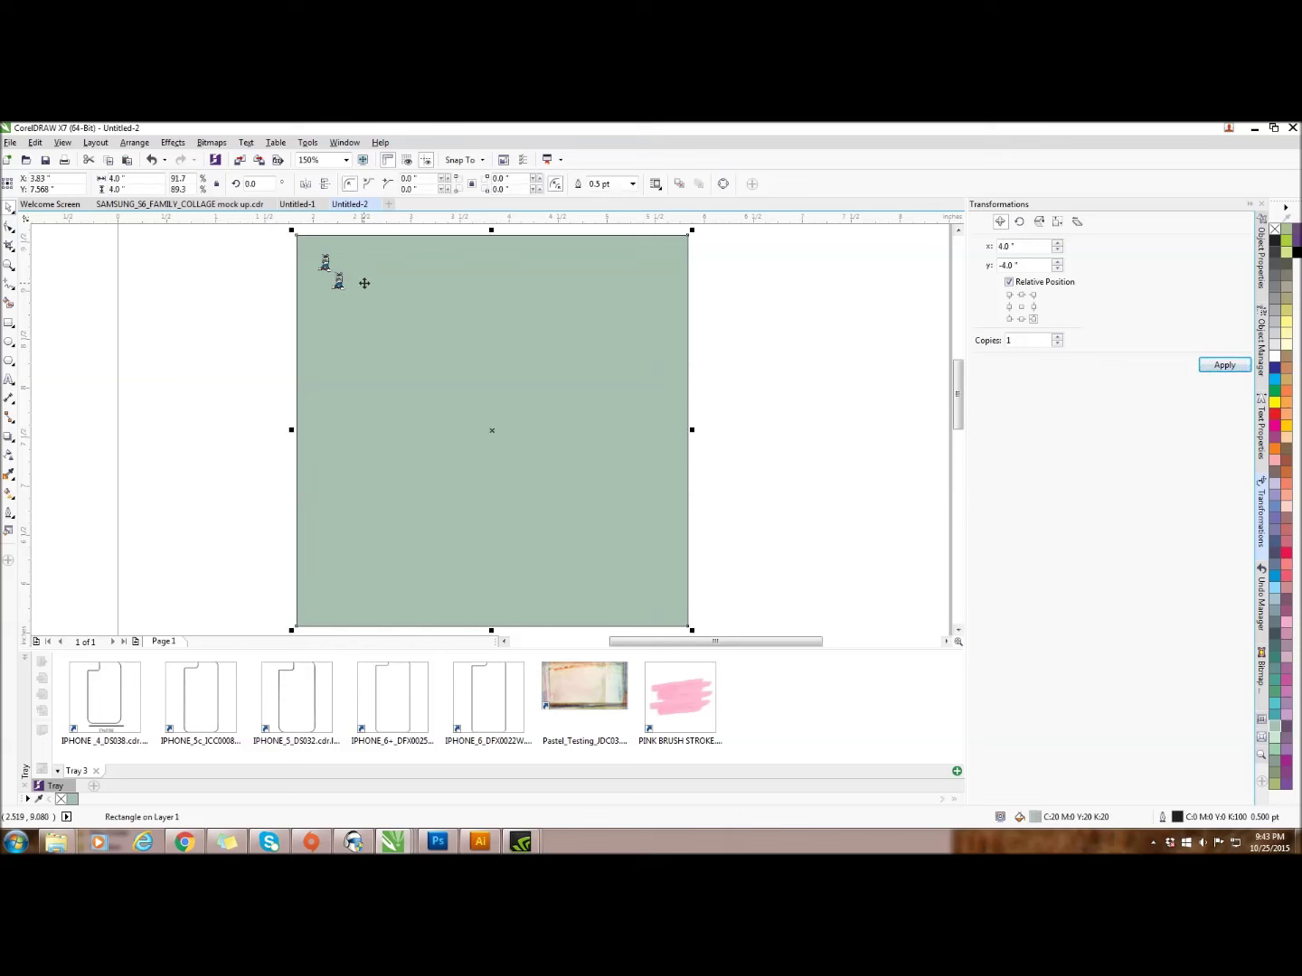
{"action": "left_click", "coordinate": [245, 281]}
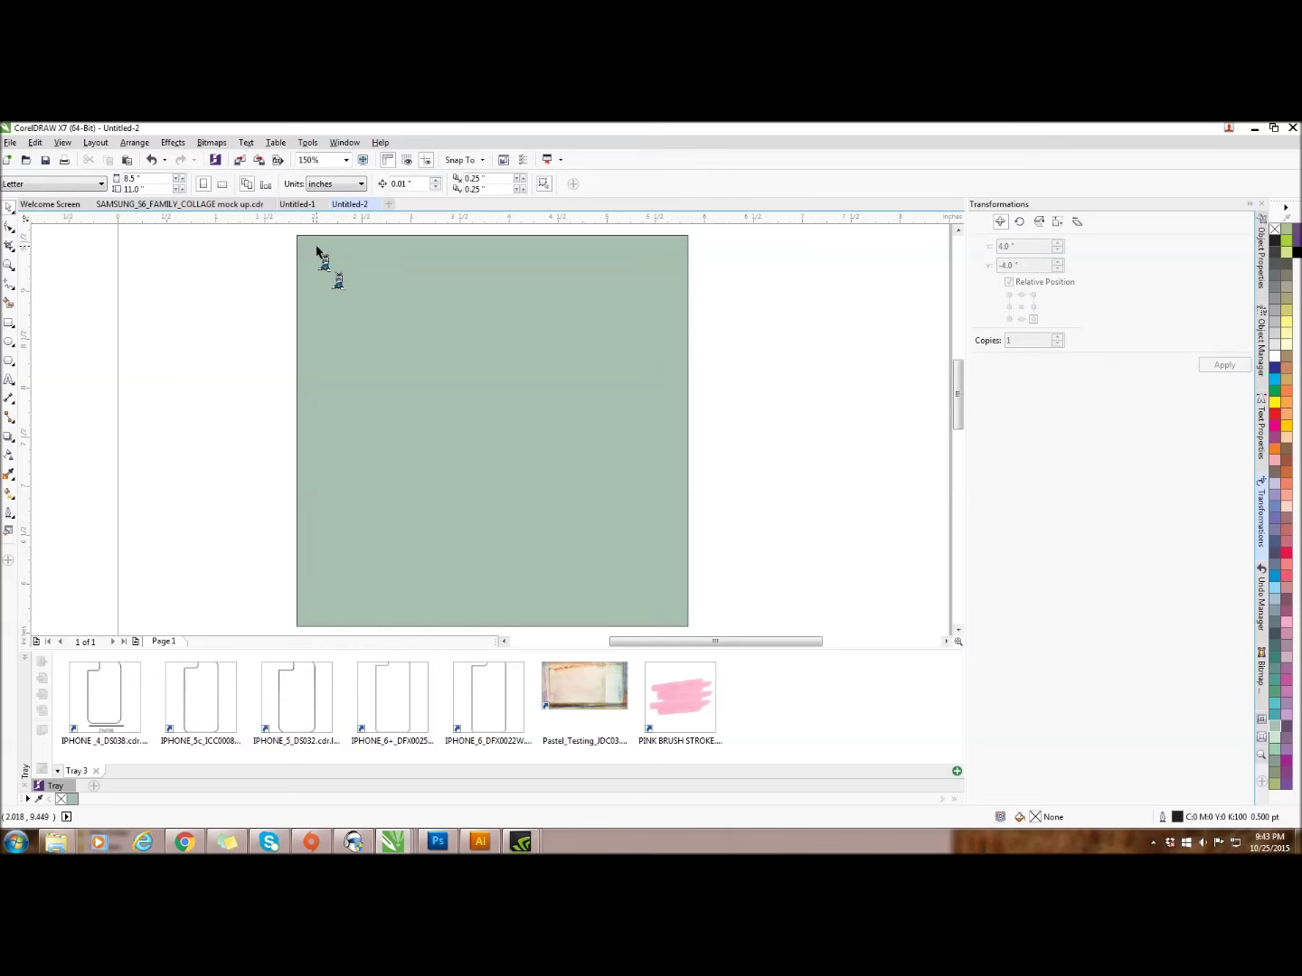
{"action": "left_click_drag", "start_coordinate": [315, 248], "coordinate": [305, 250]}
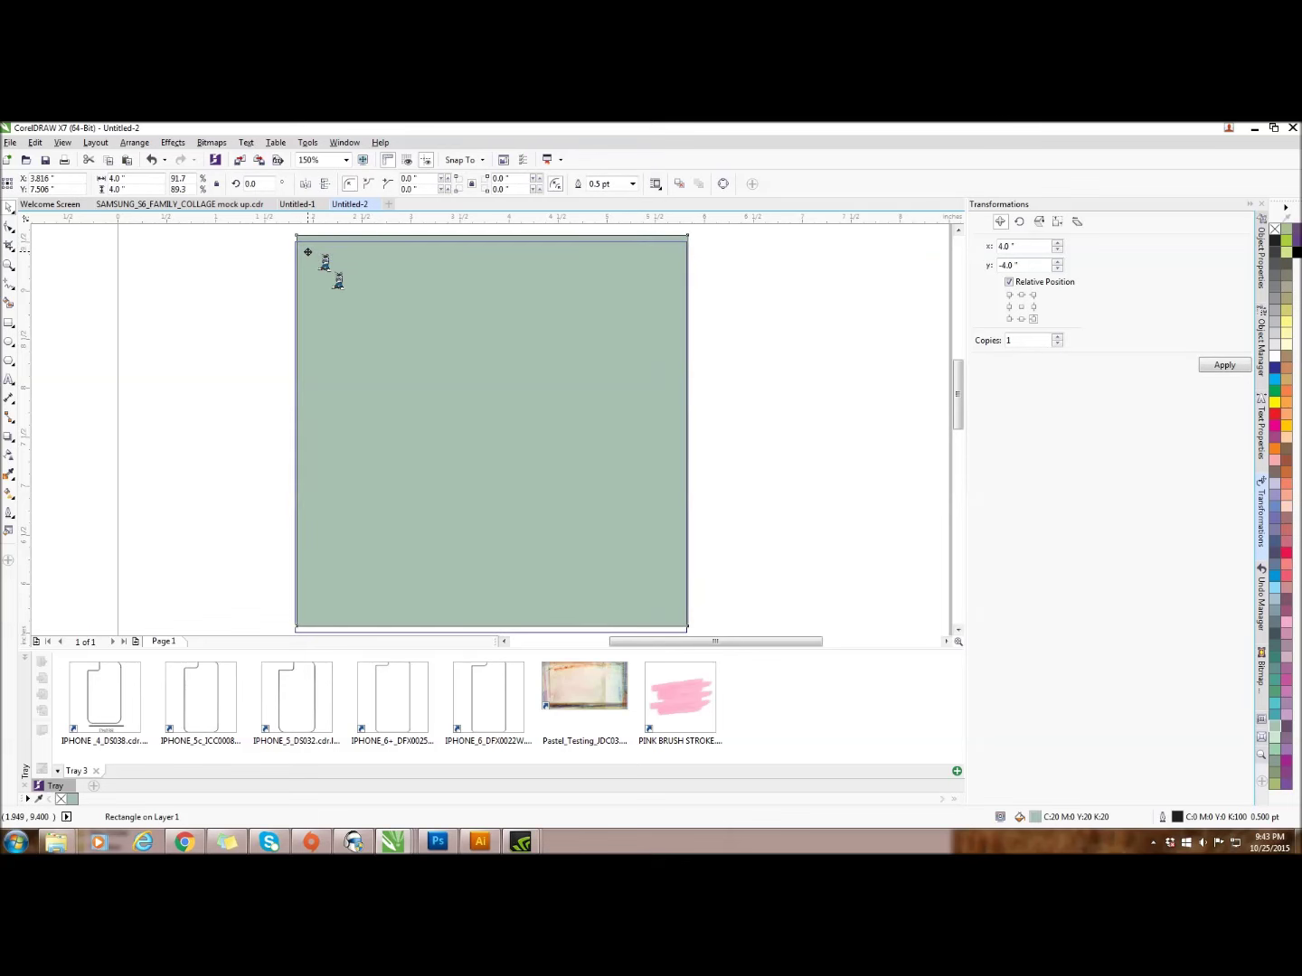
{"action": "left_click", "coordinate": [155, 165]}
{"action": "left_click", "coordinate": [207, 253]}
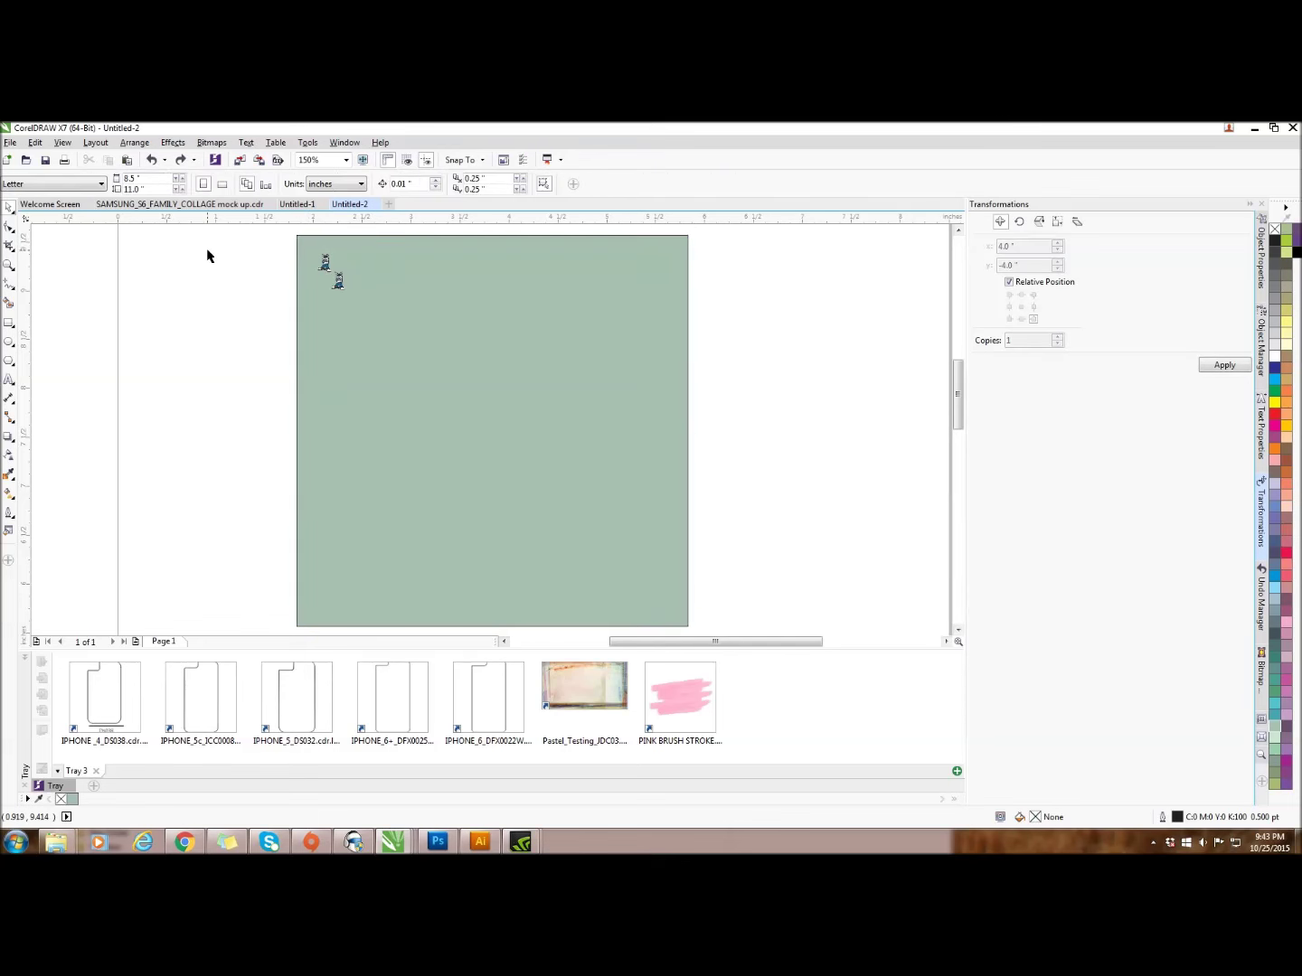
Select both rabbits and repeatedly copy the pair to the right at a 0.279 inch x offset until they span the green square's width
{"action": "left_click", "coordinate": [324, 263]}
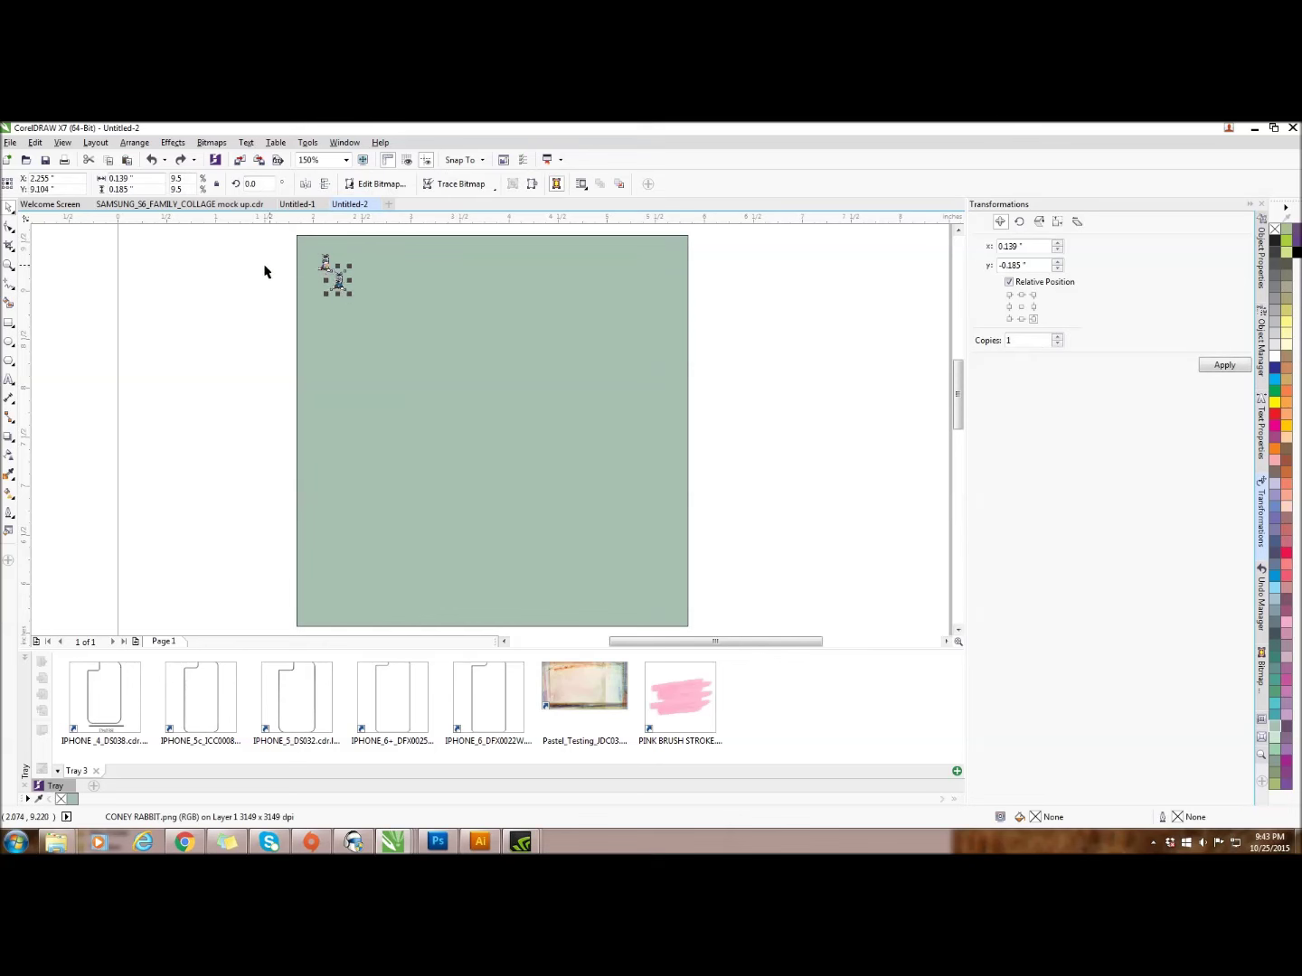
{"action": "left_click", "coordinate": [261, 271]}
{"action": "left_click_drag", "start_coordinate": [254, 240], "coordinate": [381, 324]}
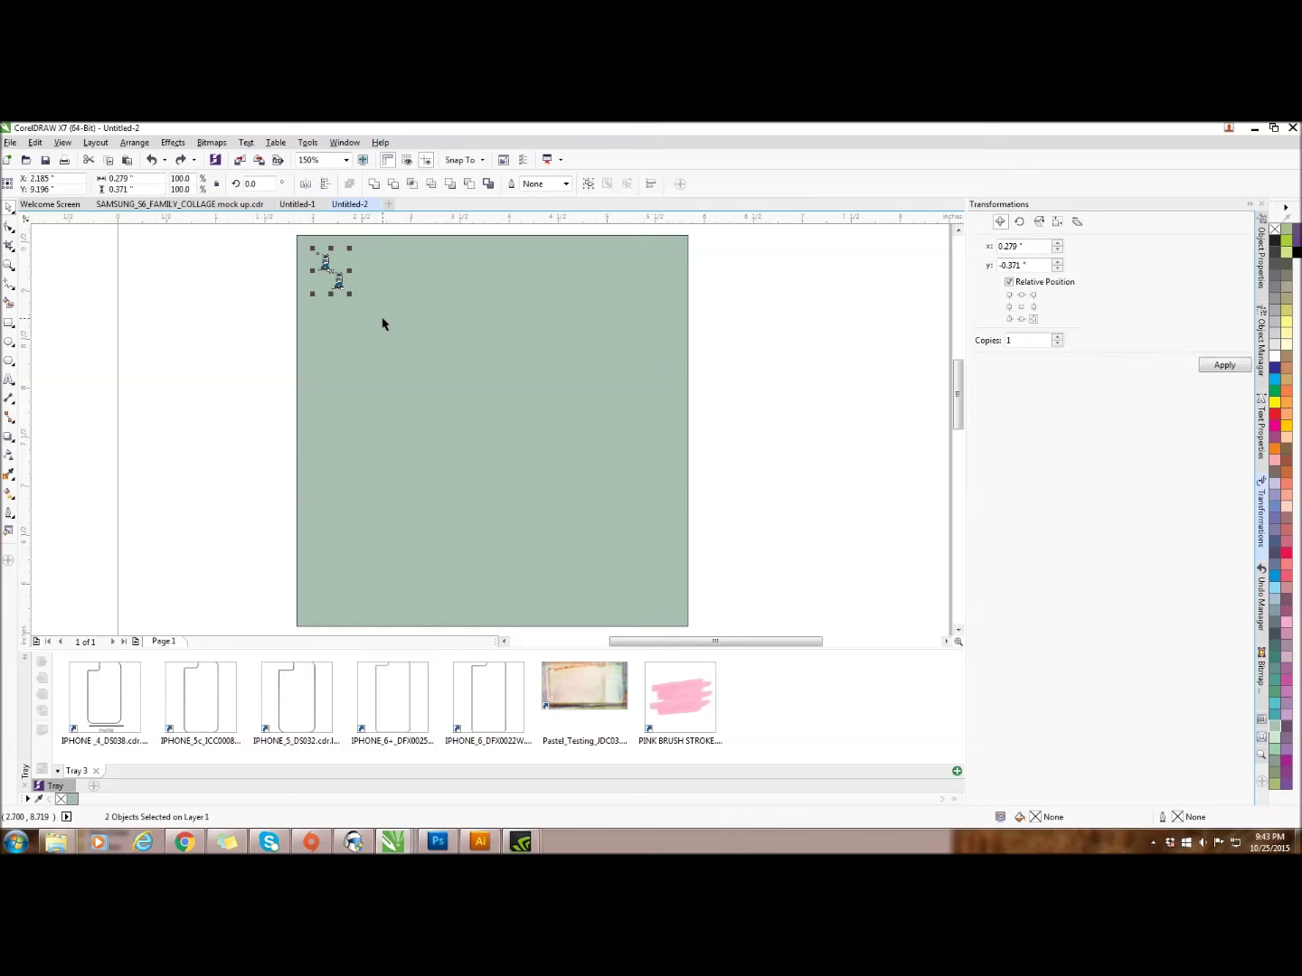
{"action": "left_click", "coordinate": [1034, 308]}
{"action": "left_click", "coordinate": [1220, 365]}
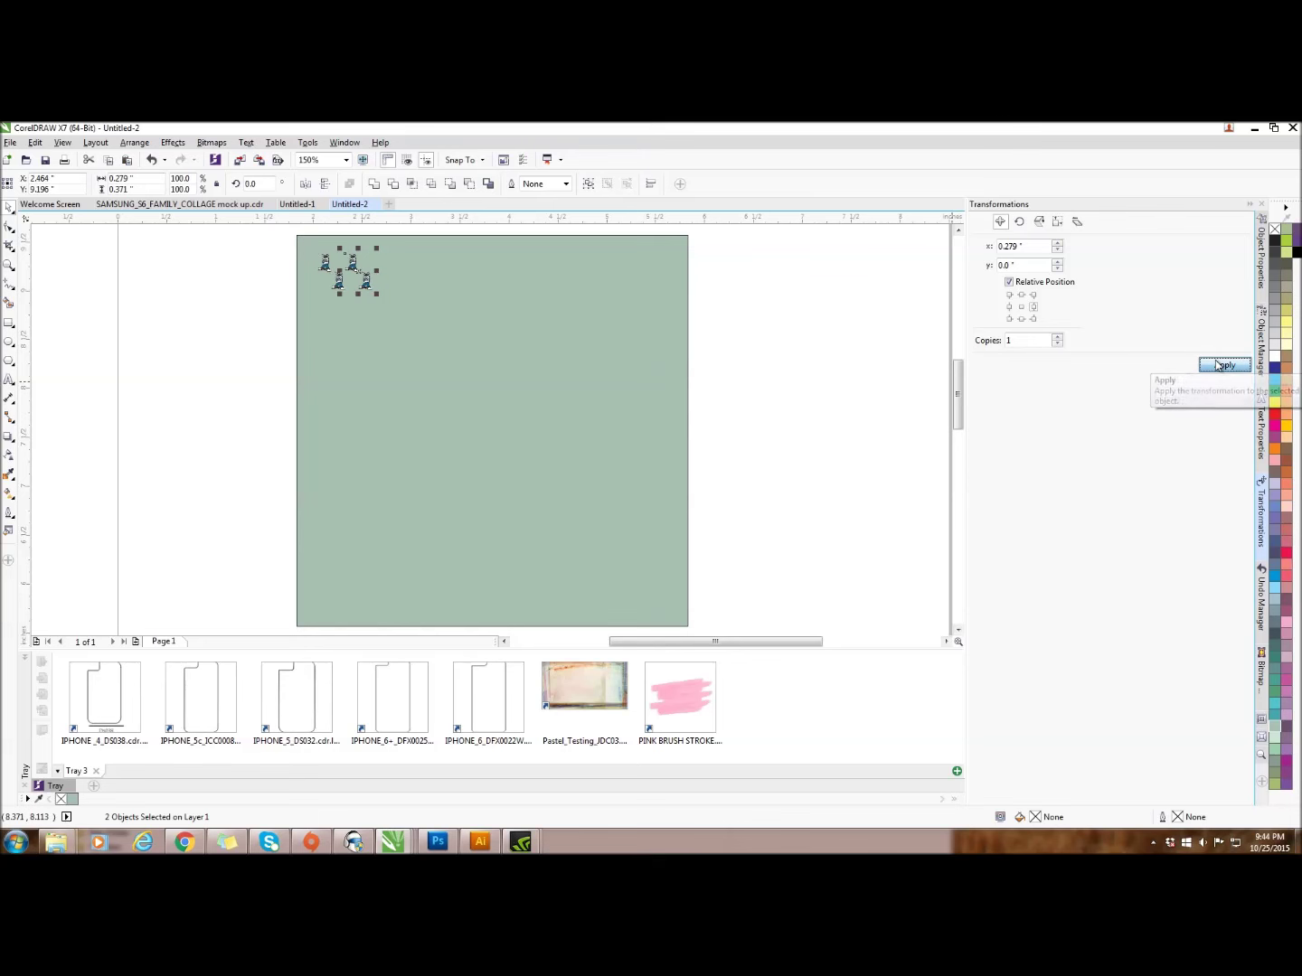
{"action": "left_click", "coordinate": [1220, 365]}
{"action": "left_click", "coordinate": [1221, 365]}
{"action": "left_click", "coordinate": [1220, 365]}
{"action": "left_click", "coordinate": [1220, 365]}
{"action": "left_click", "coordinate": [1221, 365]}
{"action": "left_click", "coordinate": [1216, 365]}
{"action": "left_click", "coordinate": [1216, 365]}
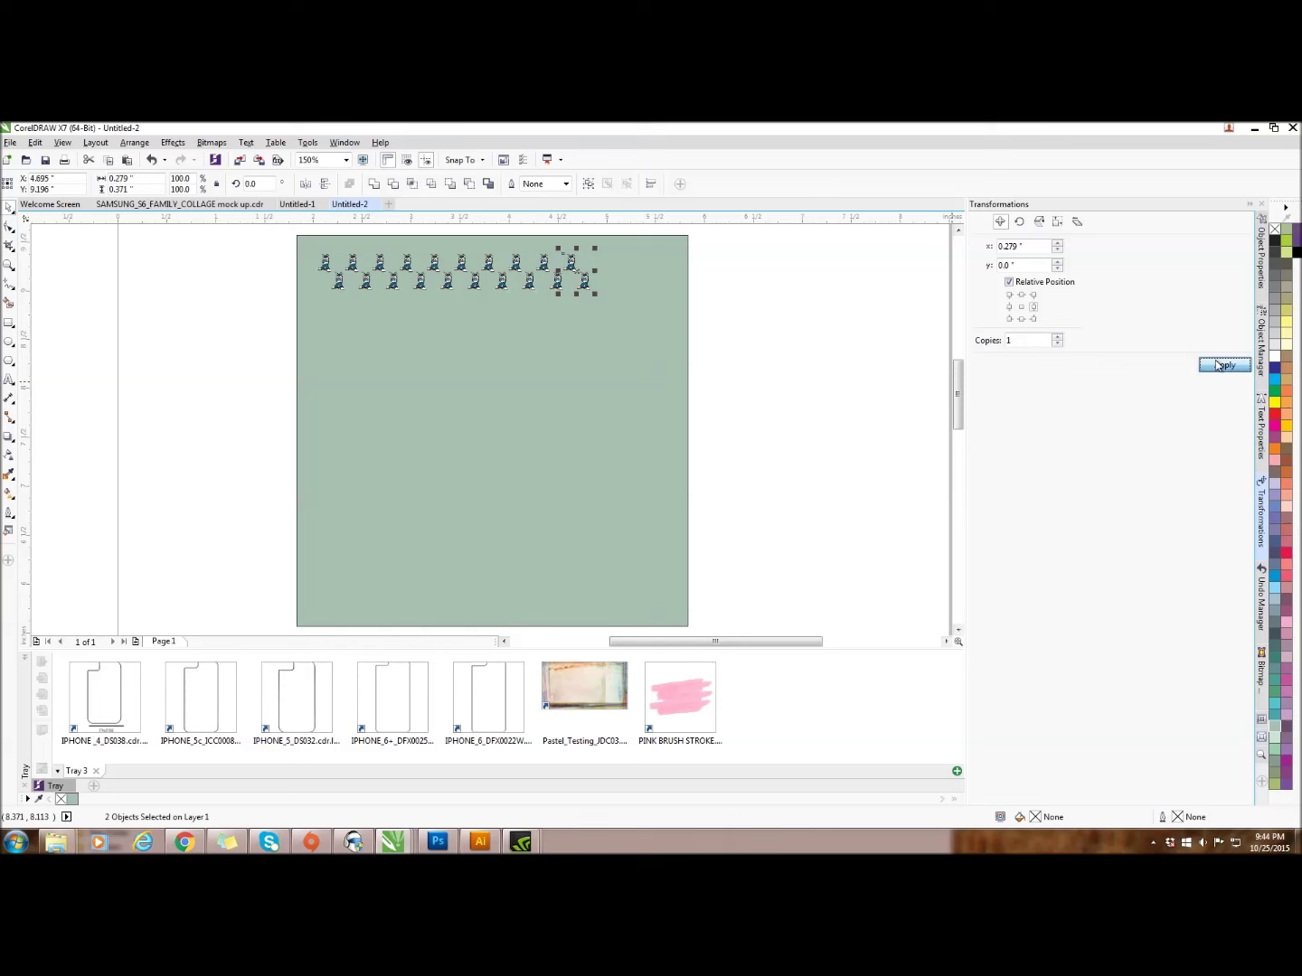
{"action": "left_click", "coordinate": [1217, 365]}
{"action": "left_click", "coordinate": [1217, 365]}
{"action": "left_click", "coordinate": [1217, 365]}
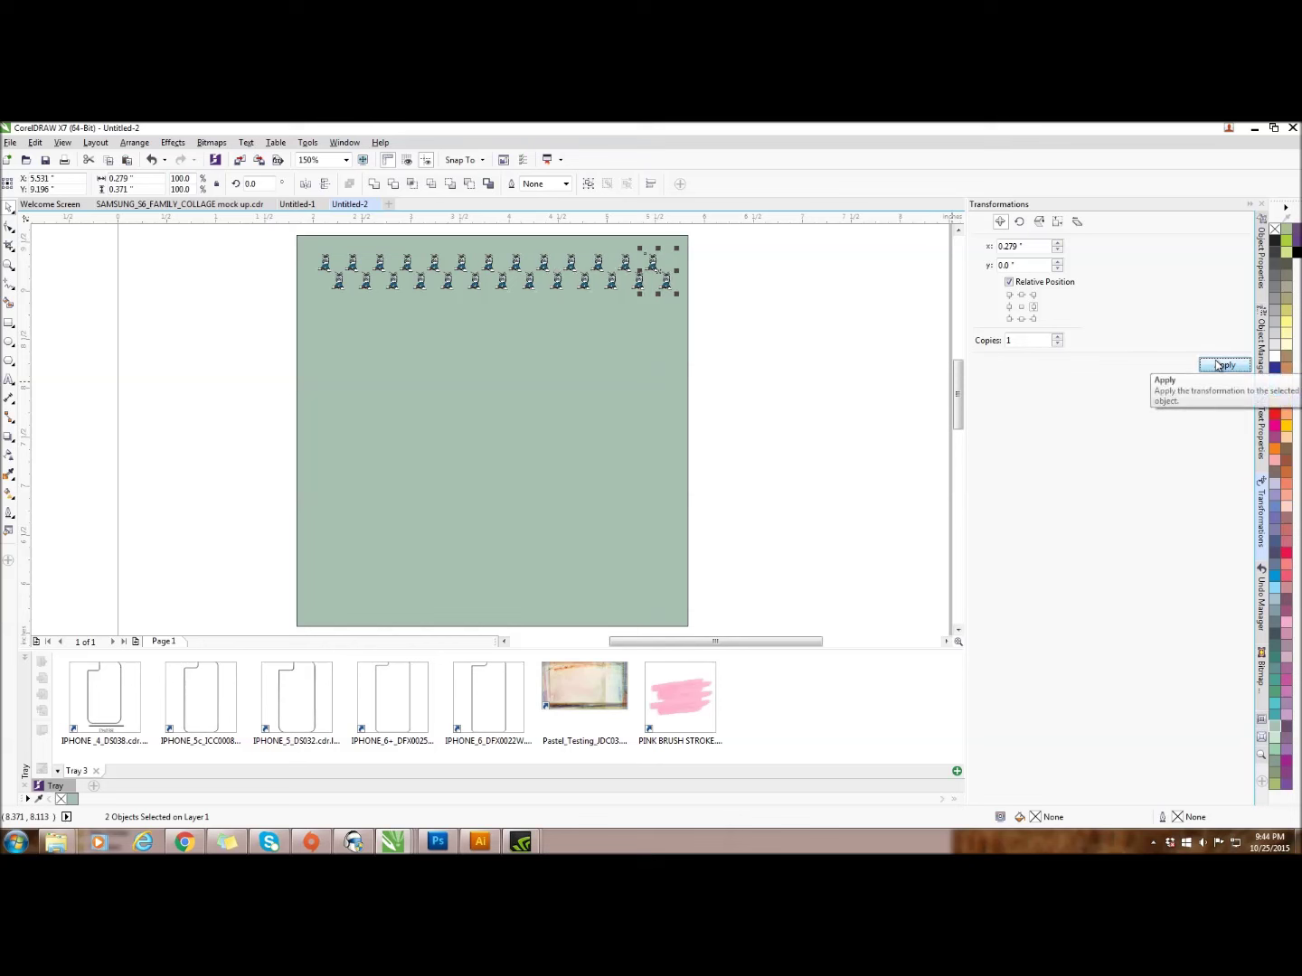
{"action": "left_click", "coordinate": [887, 340]}
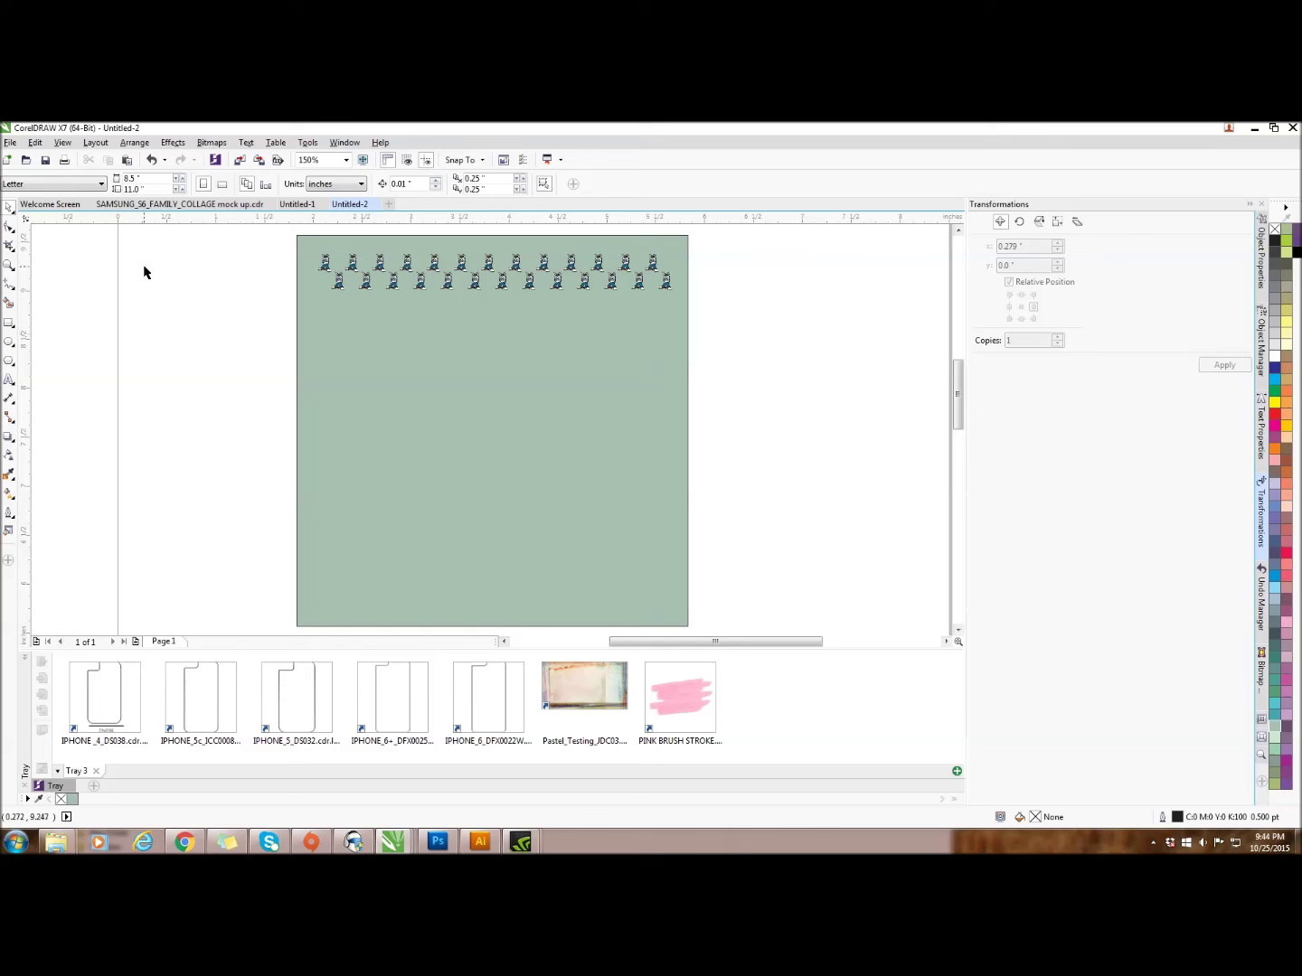
Select the two full rabbit rows and make one copy directly below them, with a relative y offset of -0.371 inches
{"action": "left_click_drag", "start_coordinate": [178, 240], "coordinate": [818, 354]}
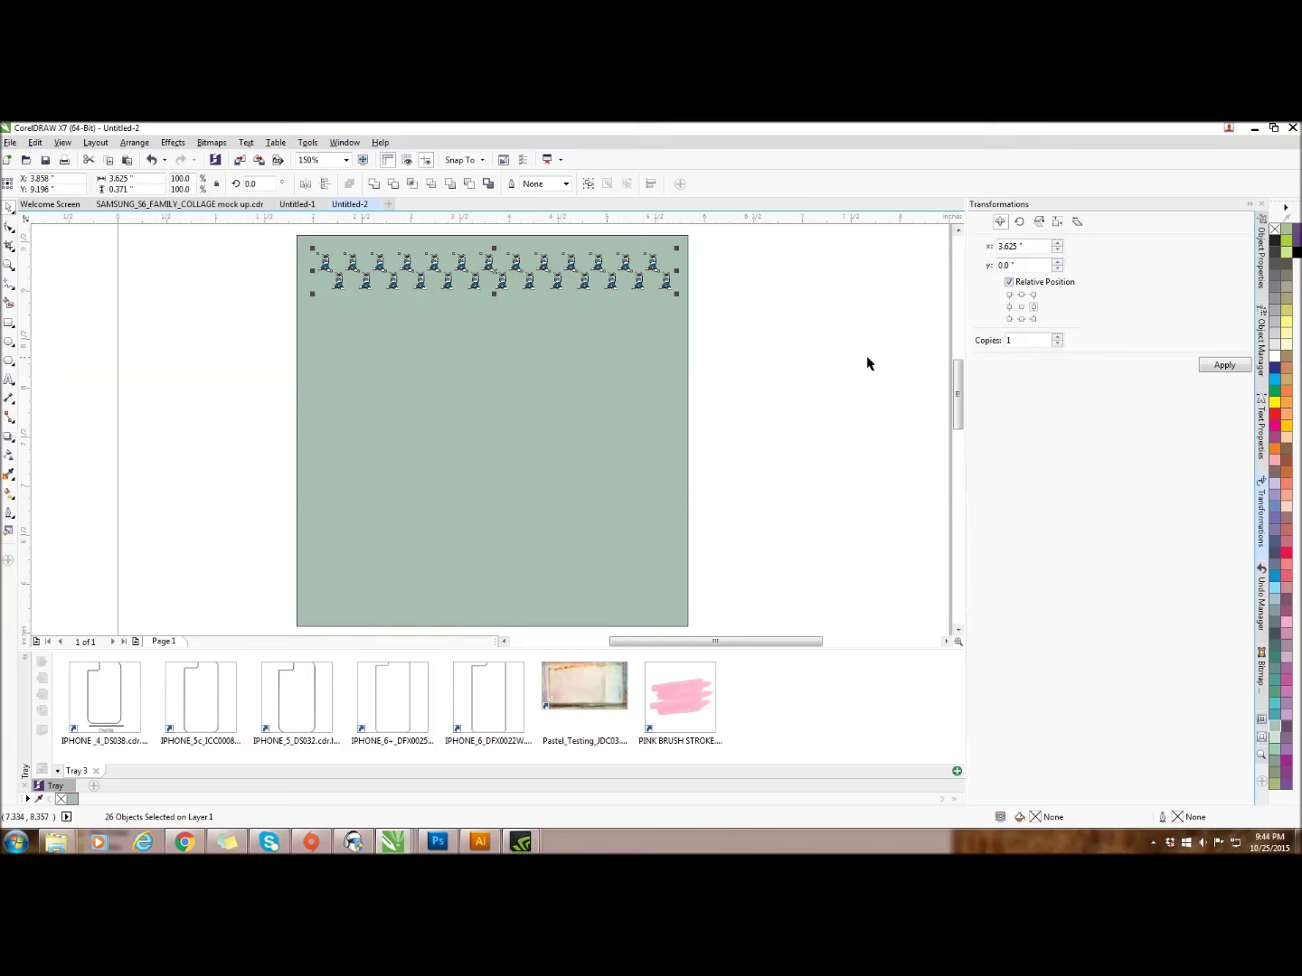
{"action": "left_click", "coordinate": [1022, 320]}
{"action": "double_click", "coordinate": [1009, 341]}
{"action": "left_click", "coordinate": [1216, 366]}
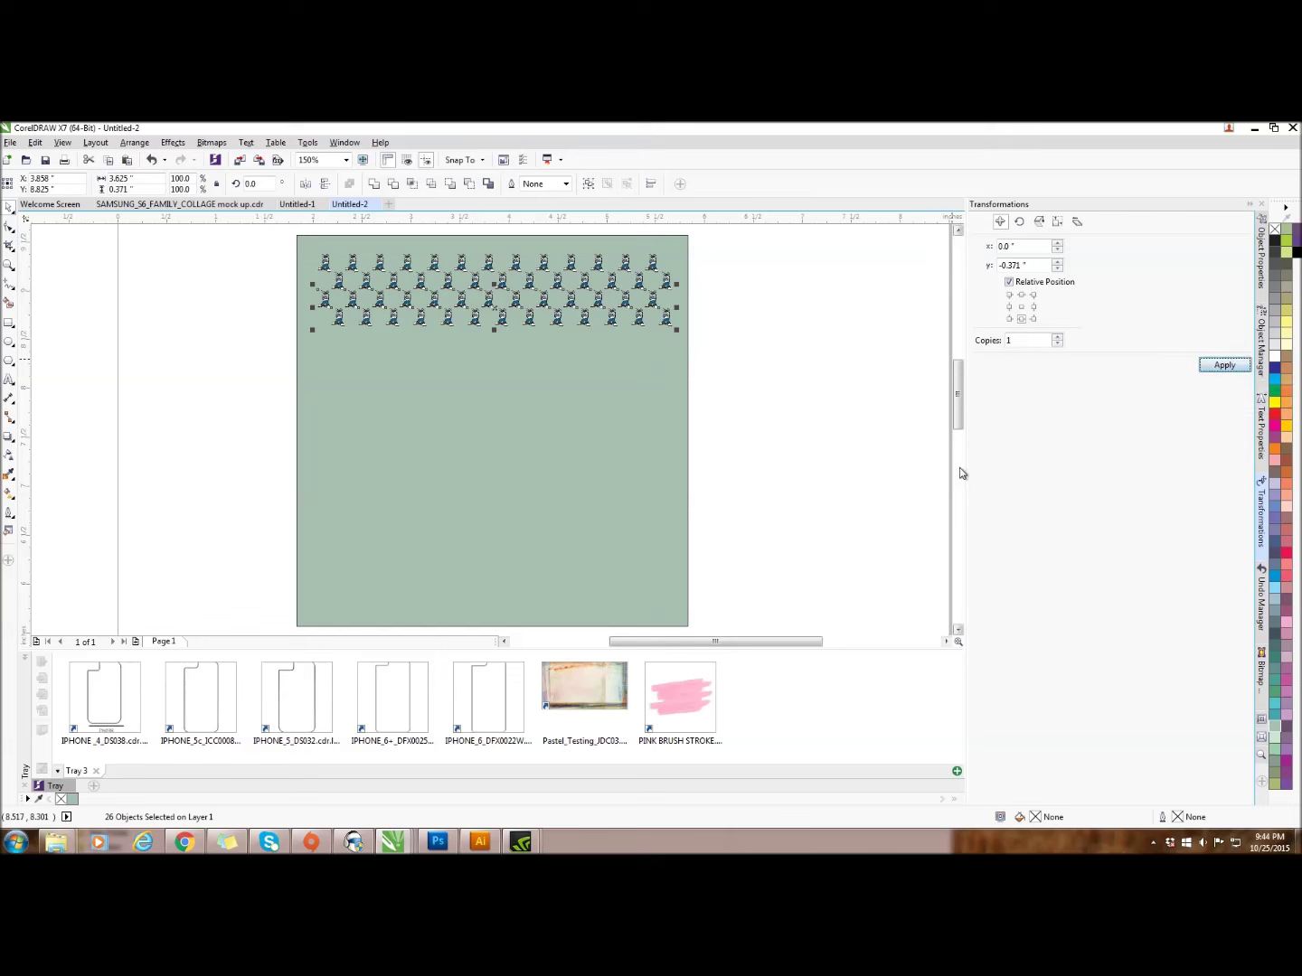
{"action": "left_click", "coordinate": [886, 433]}
Select all four rabbit rows and make three copies downward, with a relative y offset of -0.742 inches
{"action": "left_click_drag", "start_coordinate": [249, 232], "coordinate": [759, 352]}
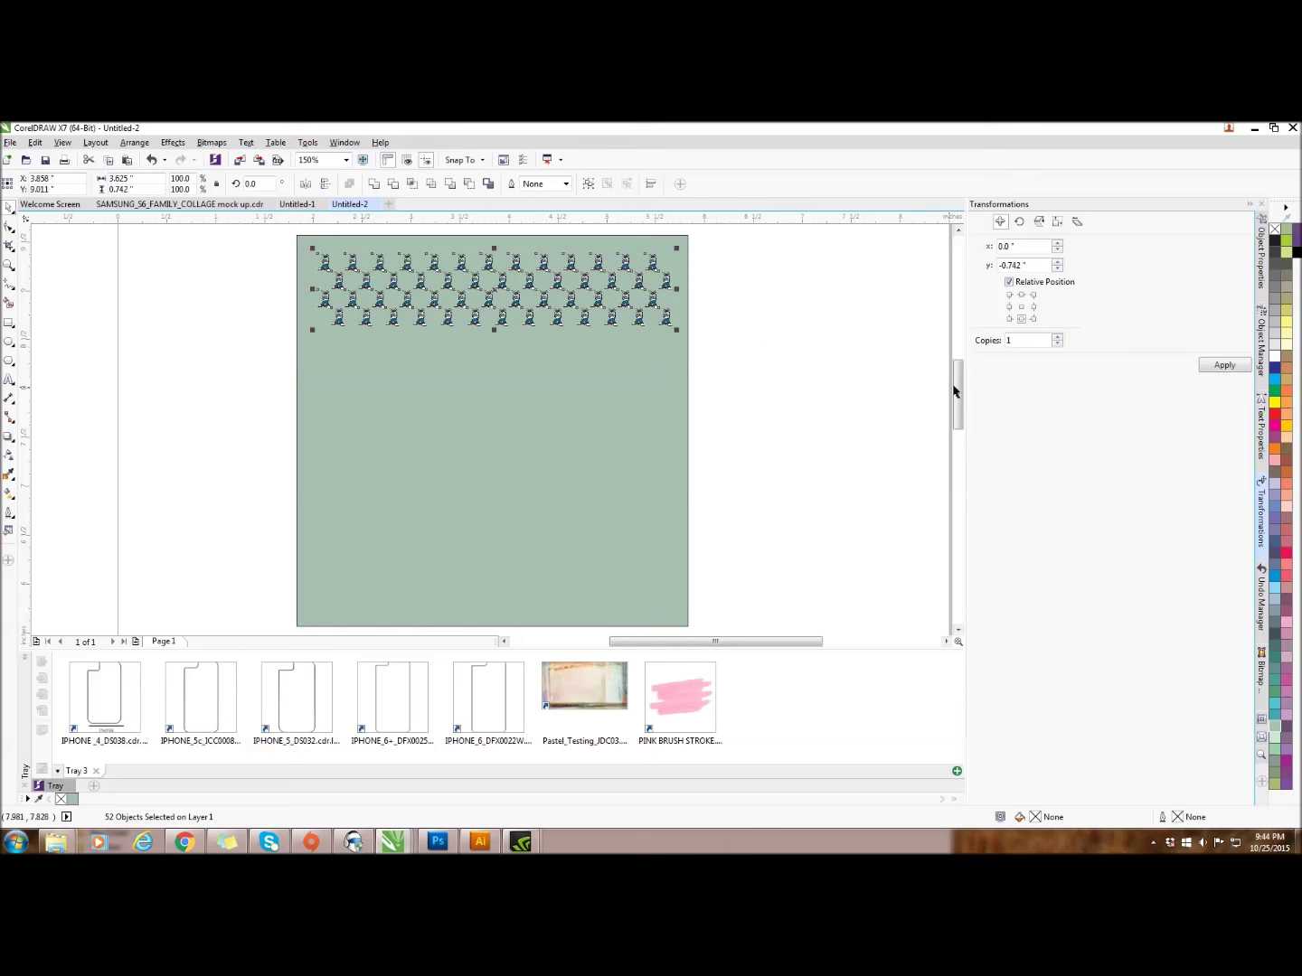
{"action": "double_click", "coordinate": [1007, 340]}
{"action": "left_click", "coordinate": [1227, 365]}
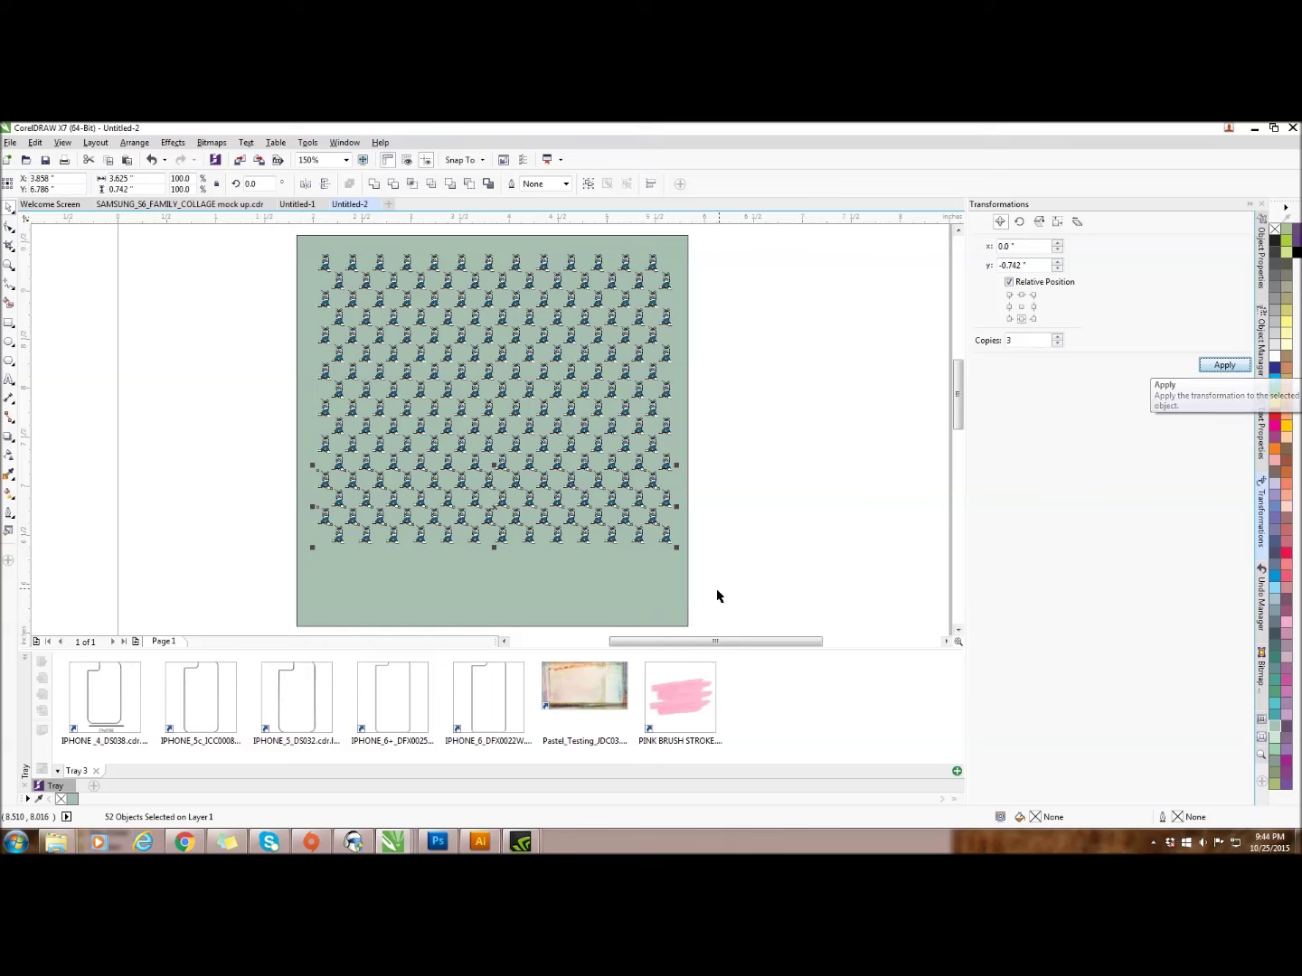
{"action": "left_click", "coordinate": [790, 543]}
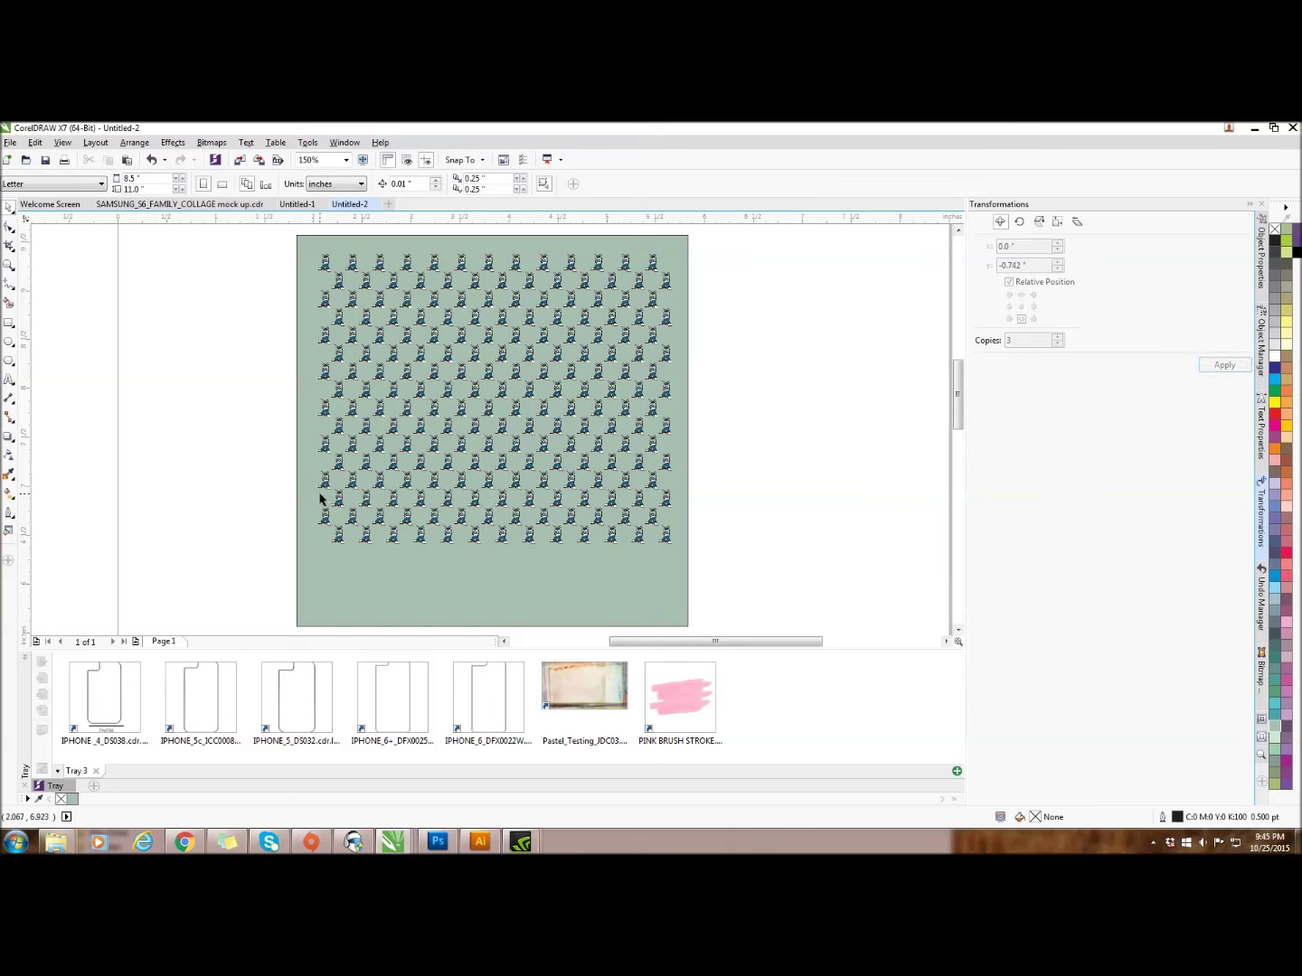
Select the lowest two rabbit rows and make one copy below them, with a relative y offset of -0.371 inches
{"action": "left_click_drag", "start_coordinate": [247, 502], "coordinate": [823, 586]}
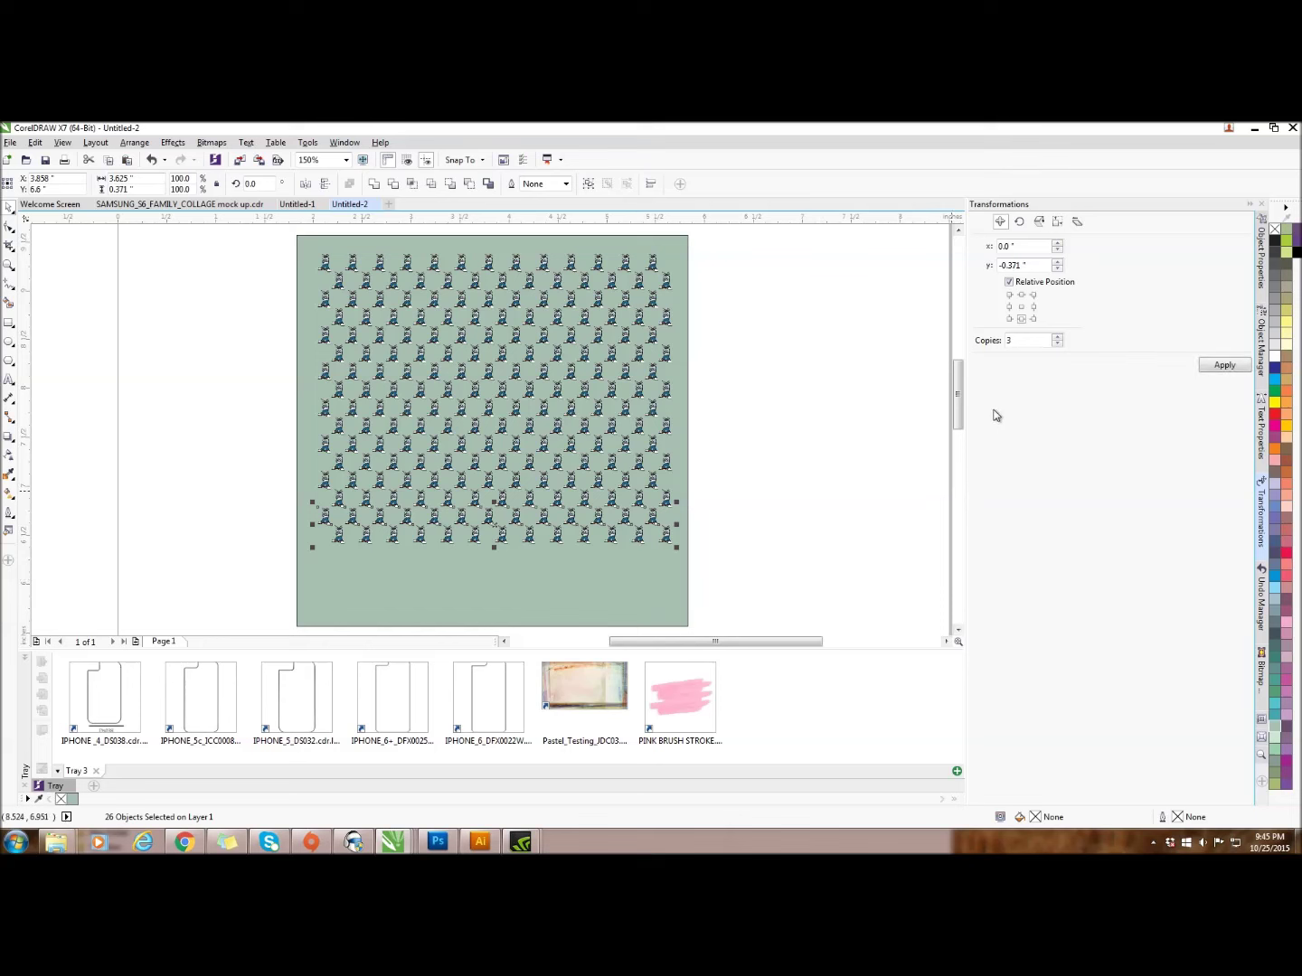
{"action": "left_click", "coordinate": [1058, 336]}
{"action": "left_click", "coordinate": [1058, 336]}
{"action": "left_click", "coordinate": [1057, 337]}
{"action": "left_click", "coordinate": [1220, 365]}
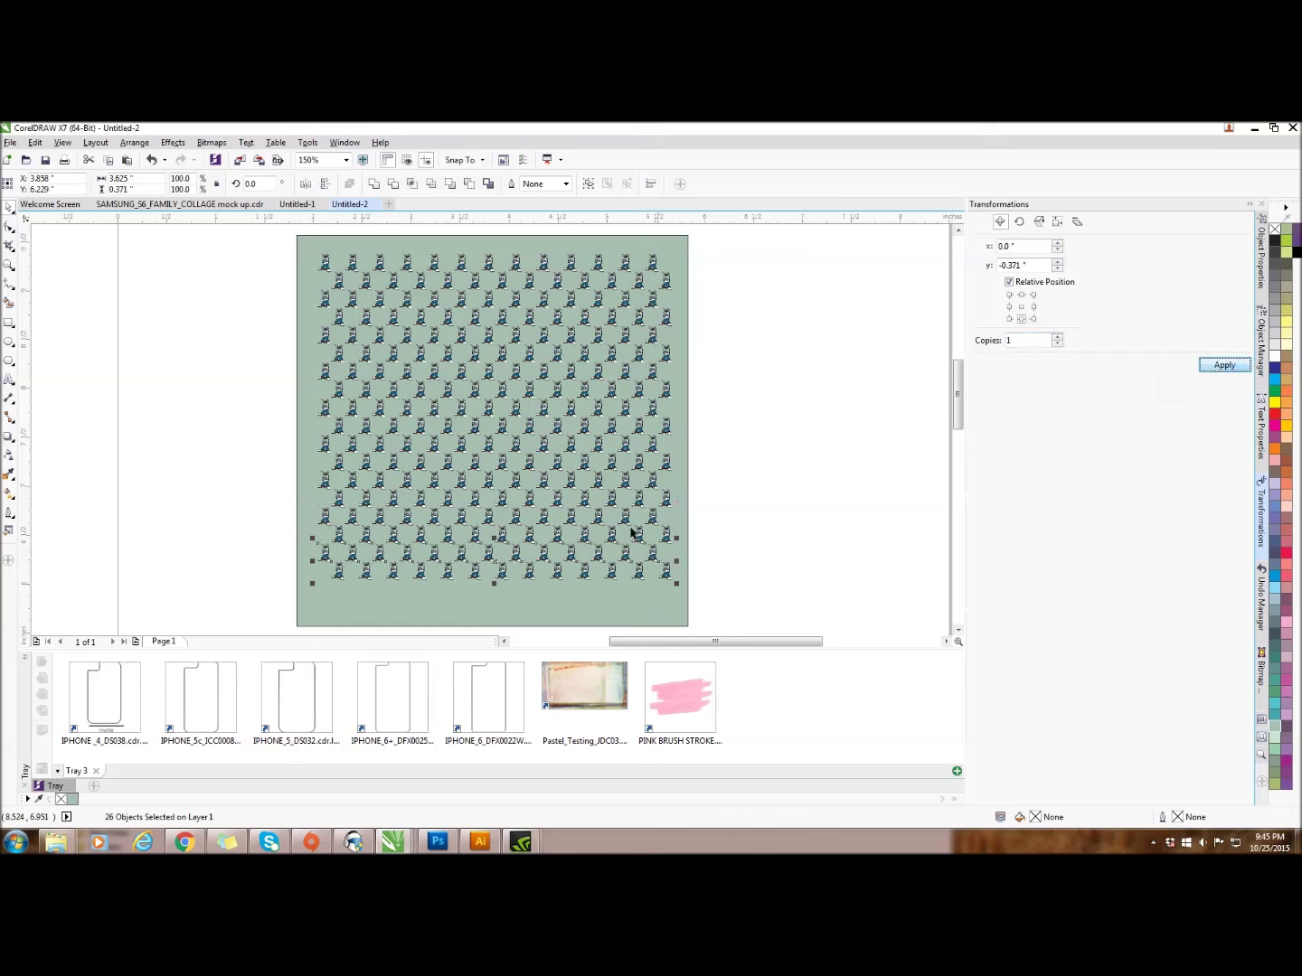
{"action": "left_click", "coordinate": [768, 570]}
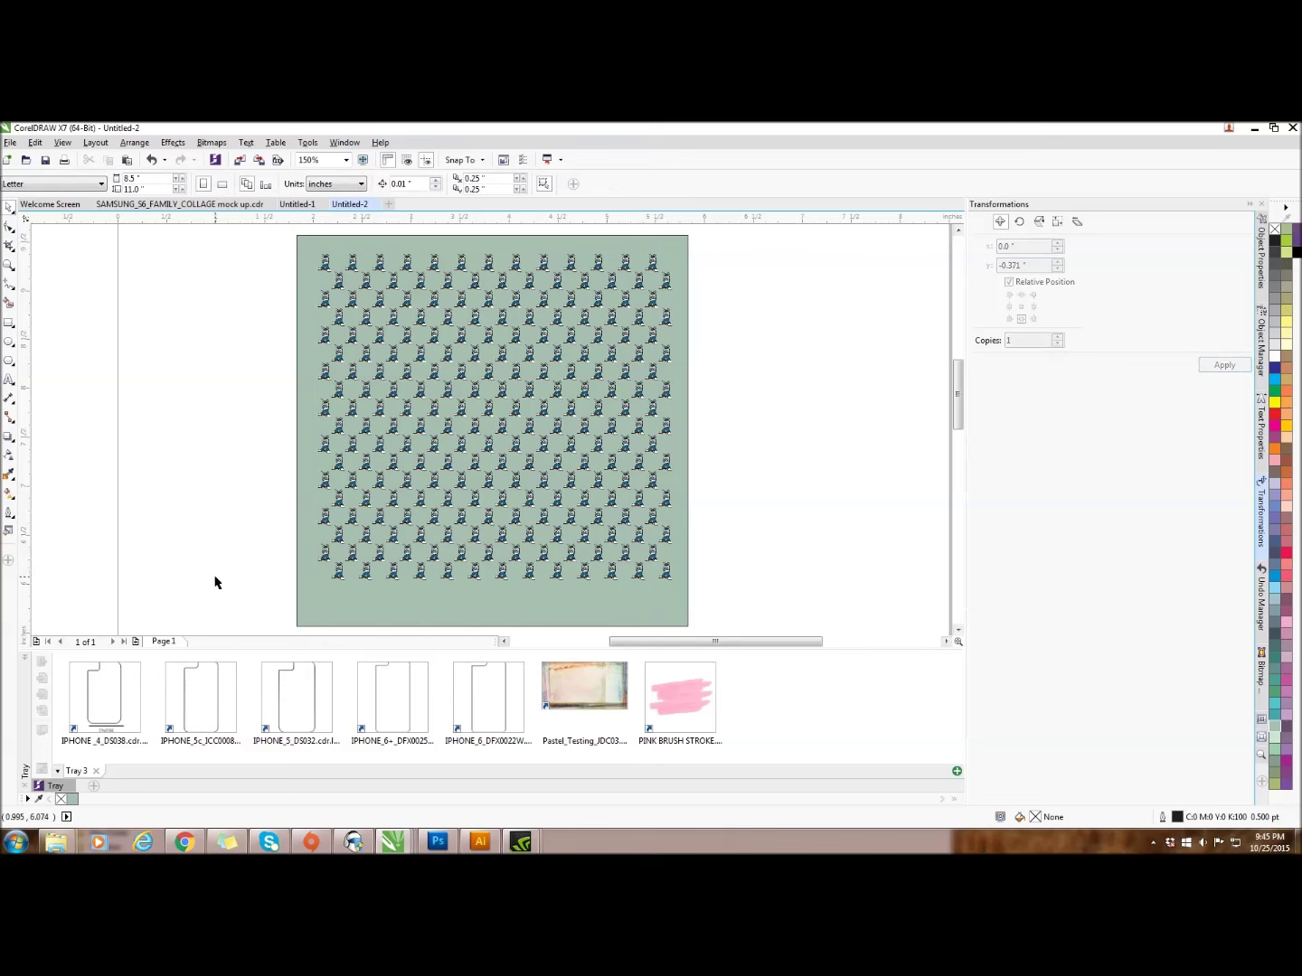
Try one copy of only the lowest rabbit row at a relative y offset of -0.185 inches, and undo it
{"action": "left_click_drag", "start_coordinate": [218, 570], "coordinate": [119, 587]}
{"action": "left_click_drag", "start_coordinate": [197, 546], "coordinate": [789, 589]}
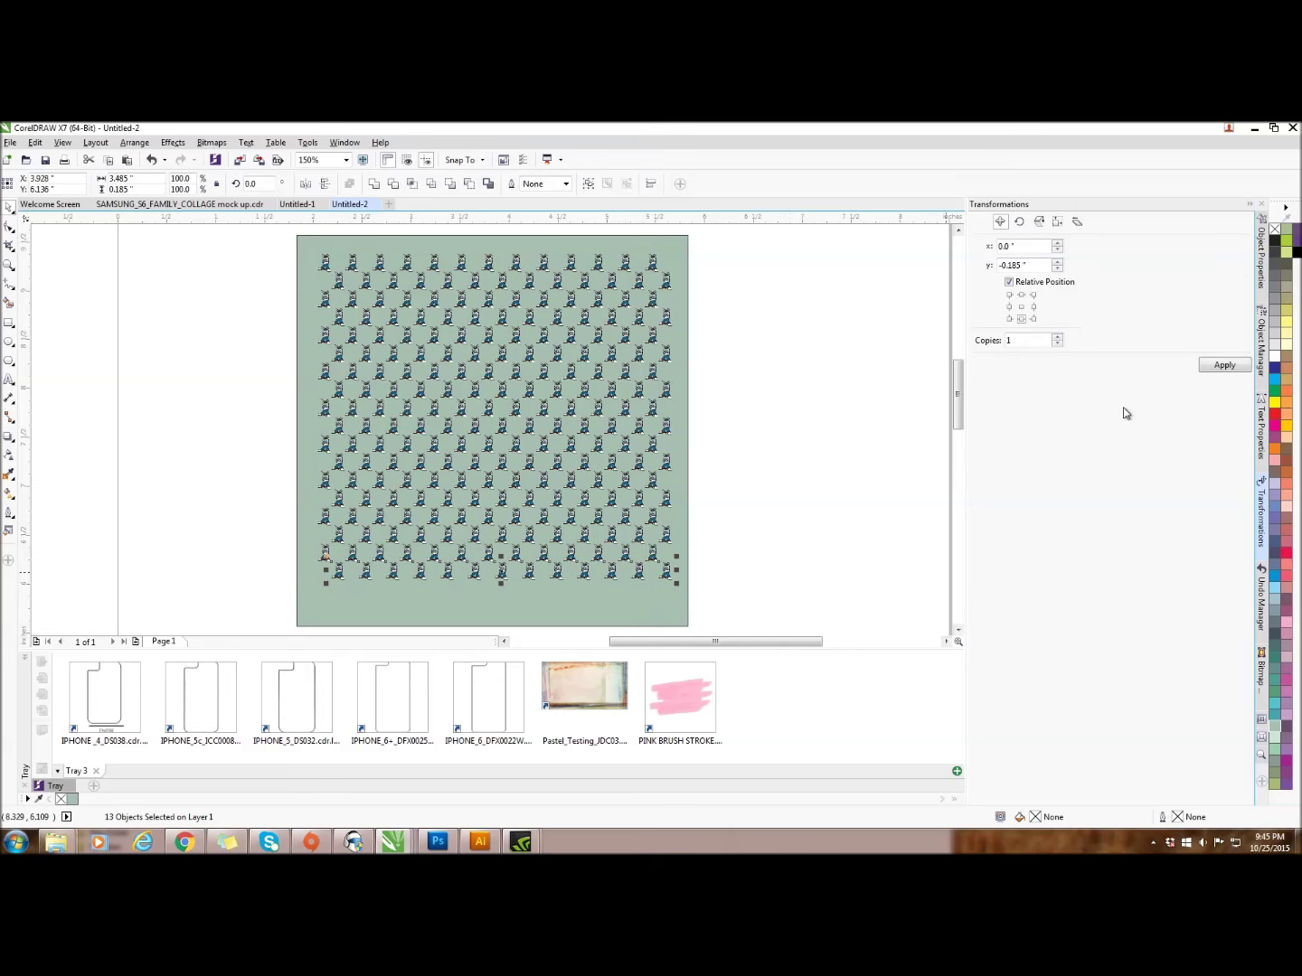
{"action": "left_click", "coordinate": [1222, 365]}
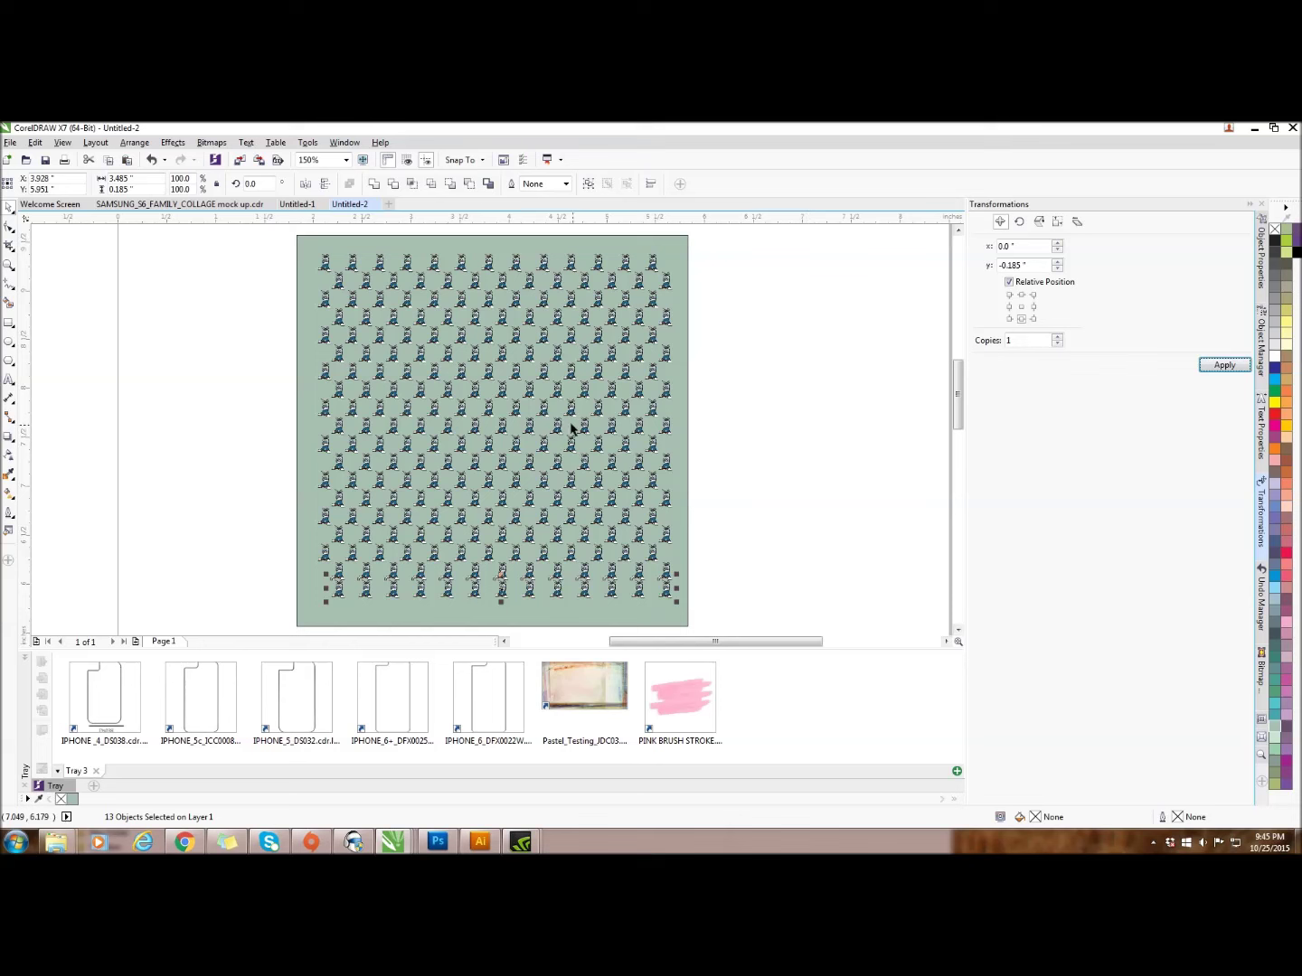
{"action": "left_click", "coordinate": [155, 161]}
{"action": "left_click", "coordinate": [711, 416]}
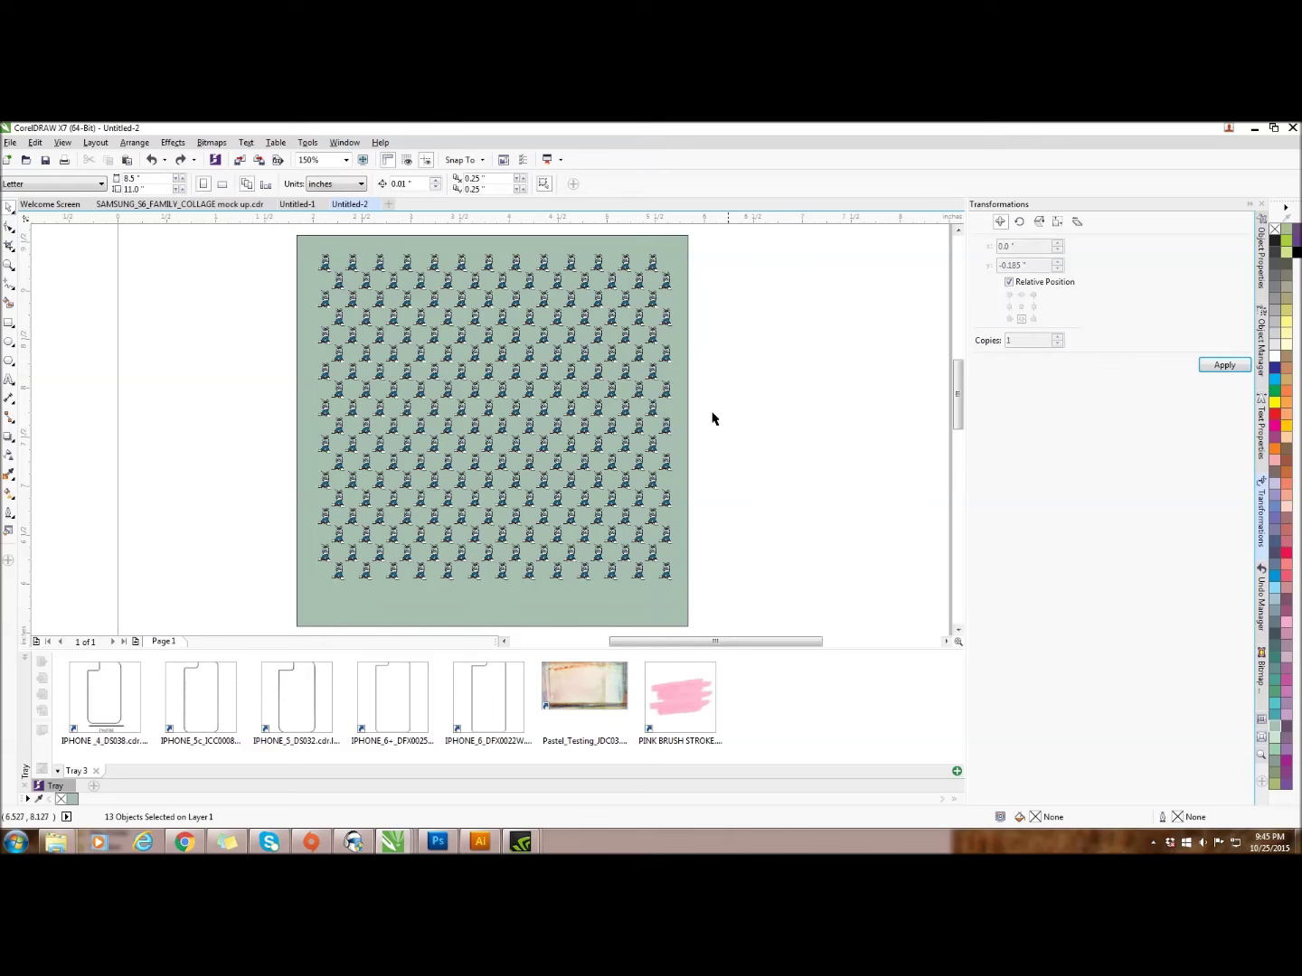
Fill the remaining space near the square's lower edge with one more copy of the last two rabbit rows, offset -0.371 inches in y
{"action": "left_click_drag", "start_coordinate": [239, 529], "coordinate": [735, 613]}
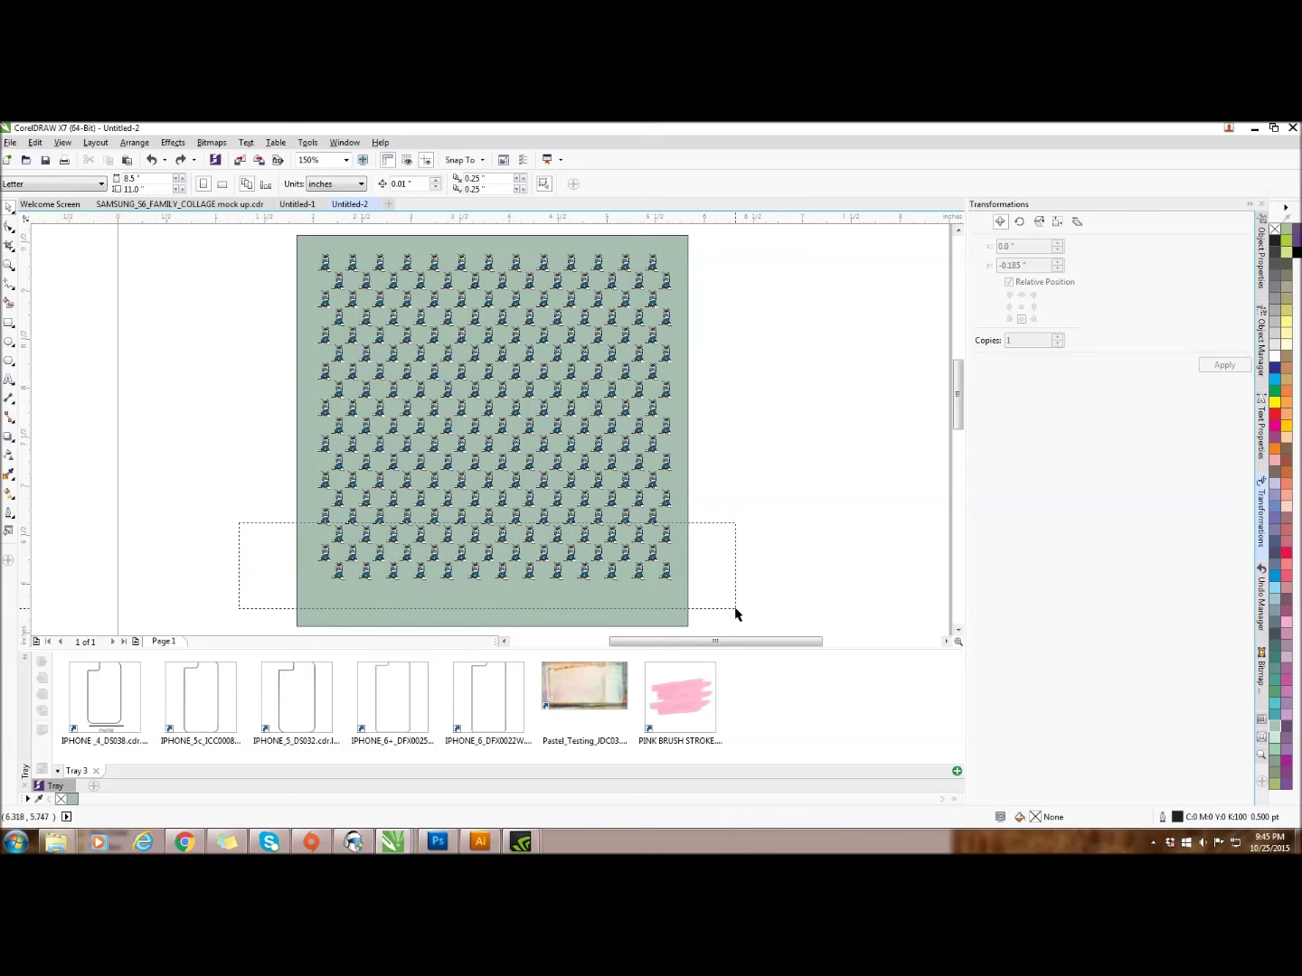
{"action": "left_click", "coordinate": [261, 546]}
{"action": "left_click_drag", "start_coordinate": [266, 536], "coordinate": [756, 618]}
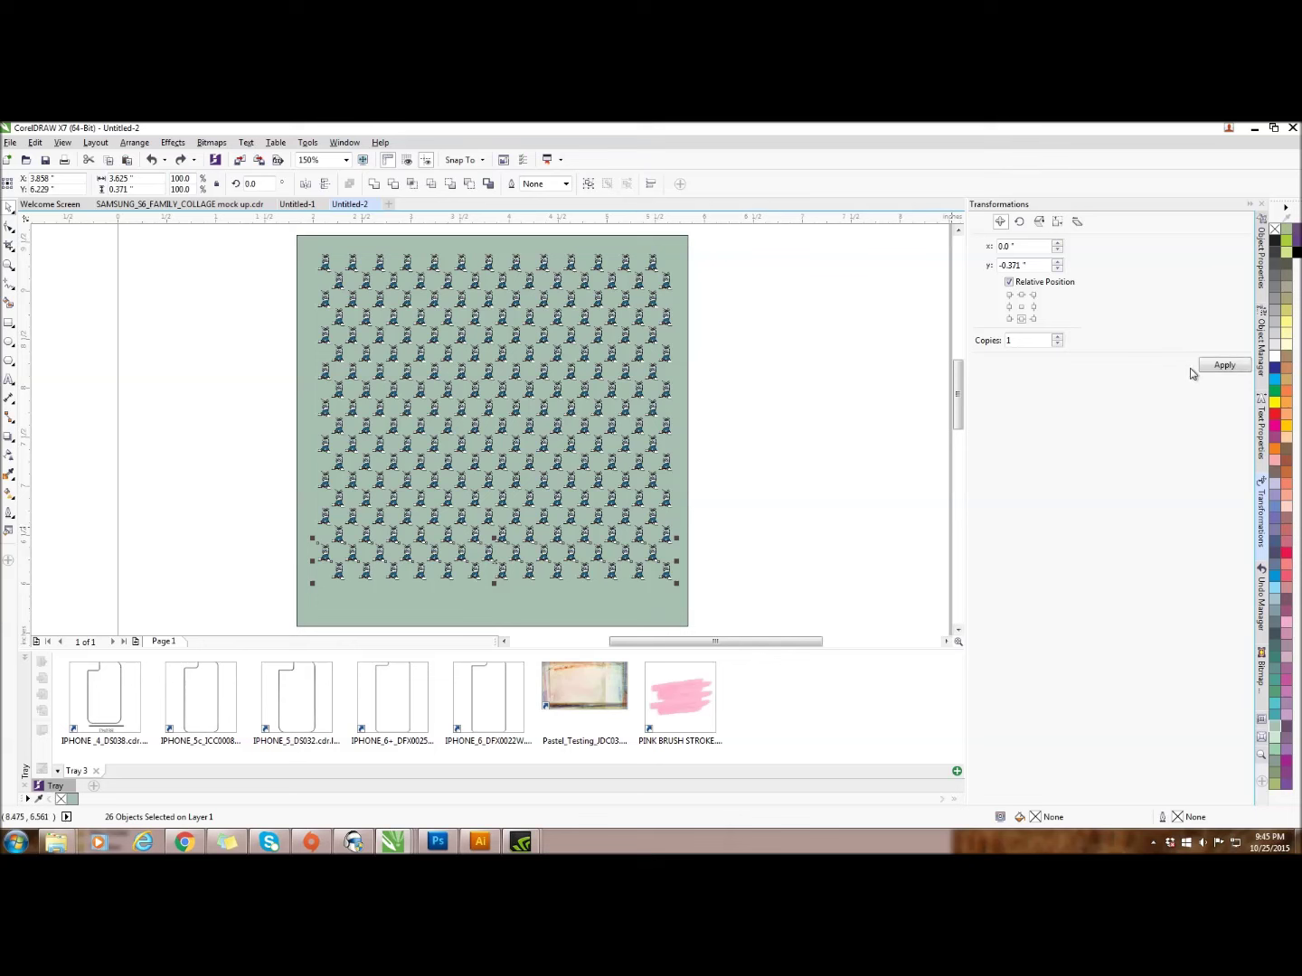
{"action": "left_click", "coordinate": [1219, 366]}
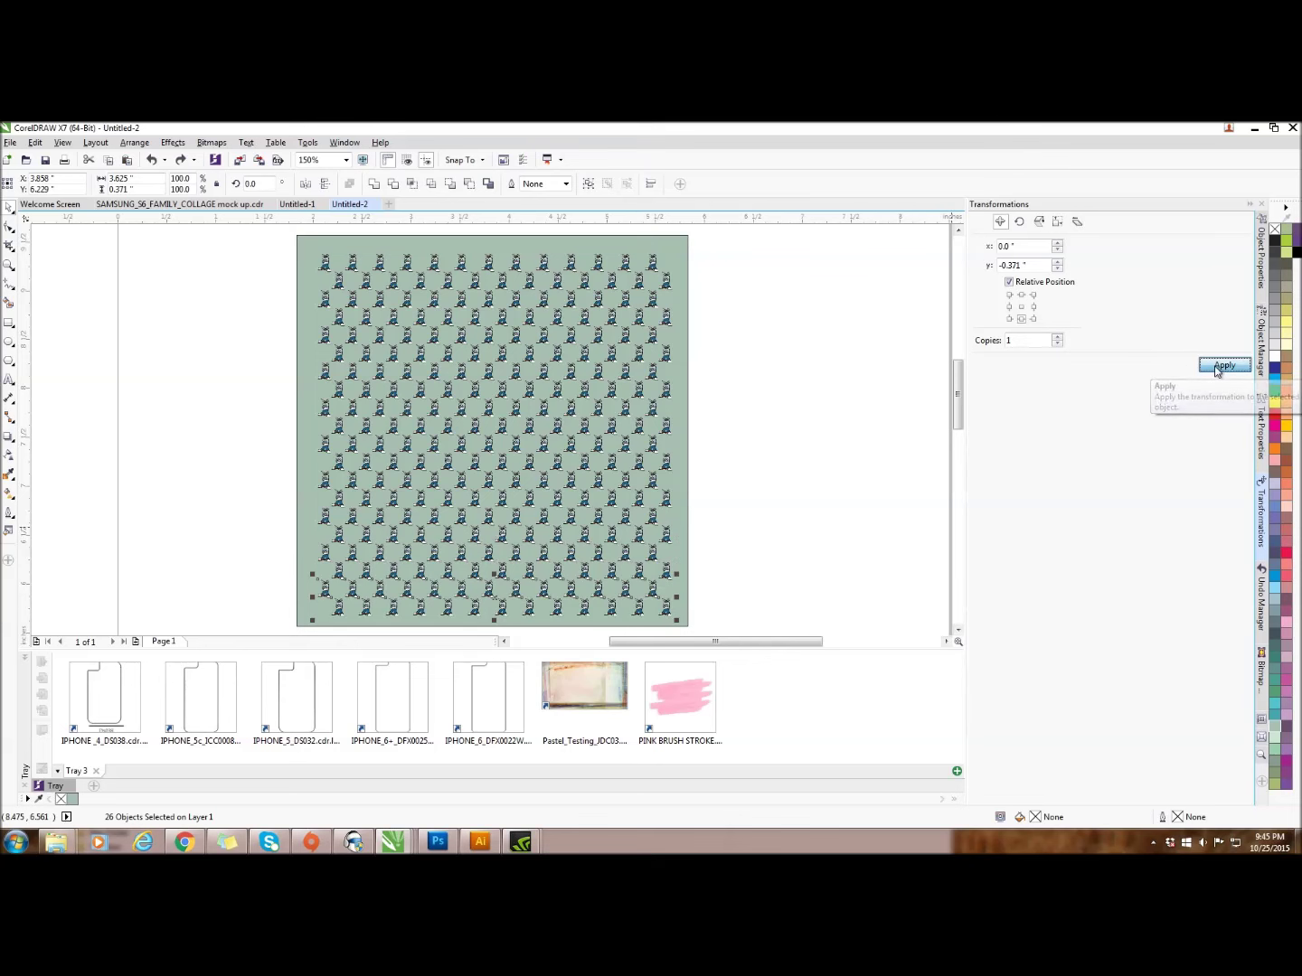
{"action": "left_click", "coordinate": [859, 562]}
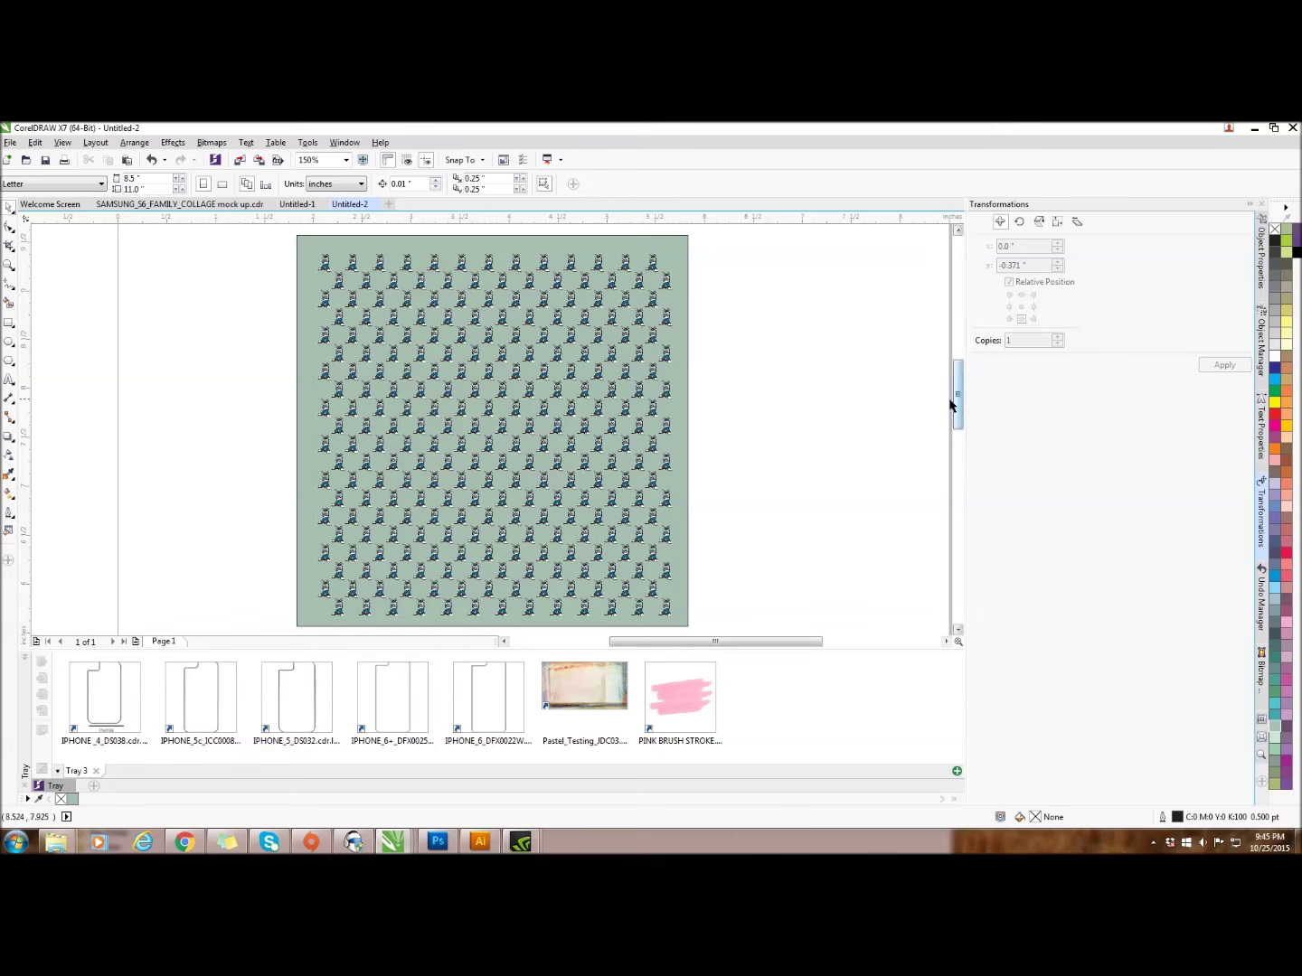
Select the whole rabbit pattern with its green square, move it near the page's upper-left corner and enlarge it to about 9.07 by 9.07 inches
{"action": "scroll", "coordinate": [911, 399], "scroll_direction": "down", "scroll_amount": 1}
{"action": "scroll", "coordinate": [911, 399], "scroll_direction": "down", "scroll_amount": 1}
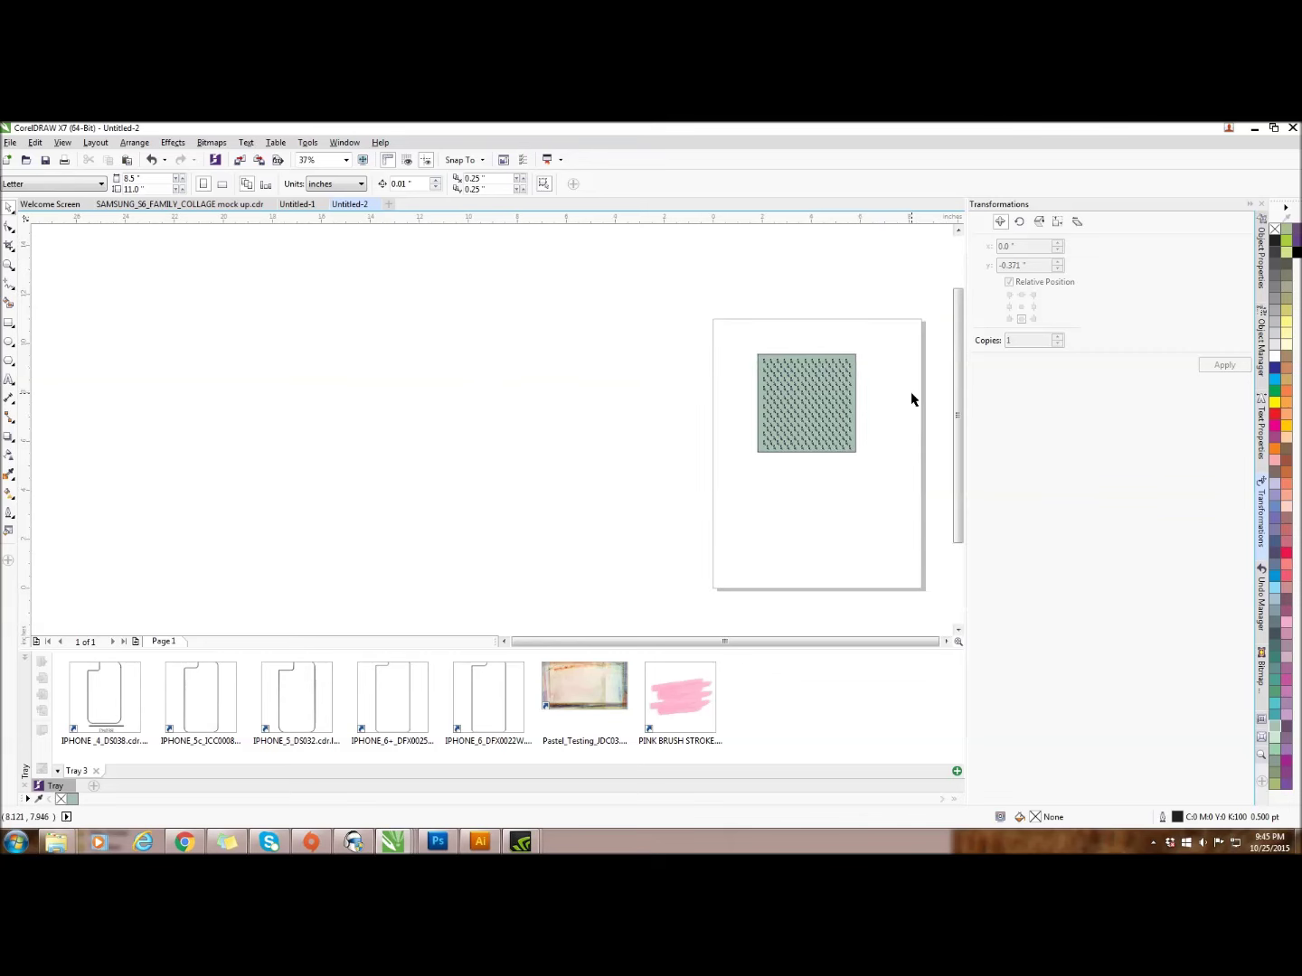
{"action": "left_click", "coordinate": [808, 418]}
{"action": "left_click", "coordinate": [888, 502]}
{"action": "left_click_drag", "start_coordinate": [719, 327], "coordinate": [931, 510]}
{"action": "left_click", "coordinate": [752, 540]}
{"action": "left_click_drag", "start_coordinate": [693, 314], "coordinate": [927, 502]}
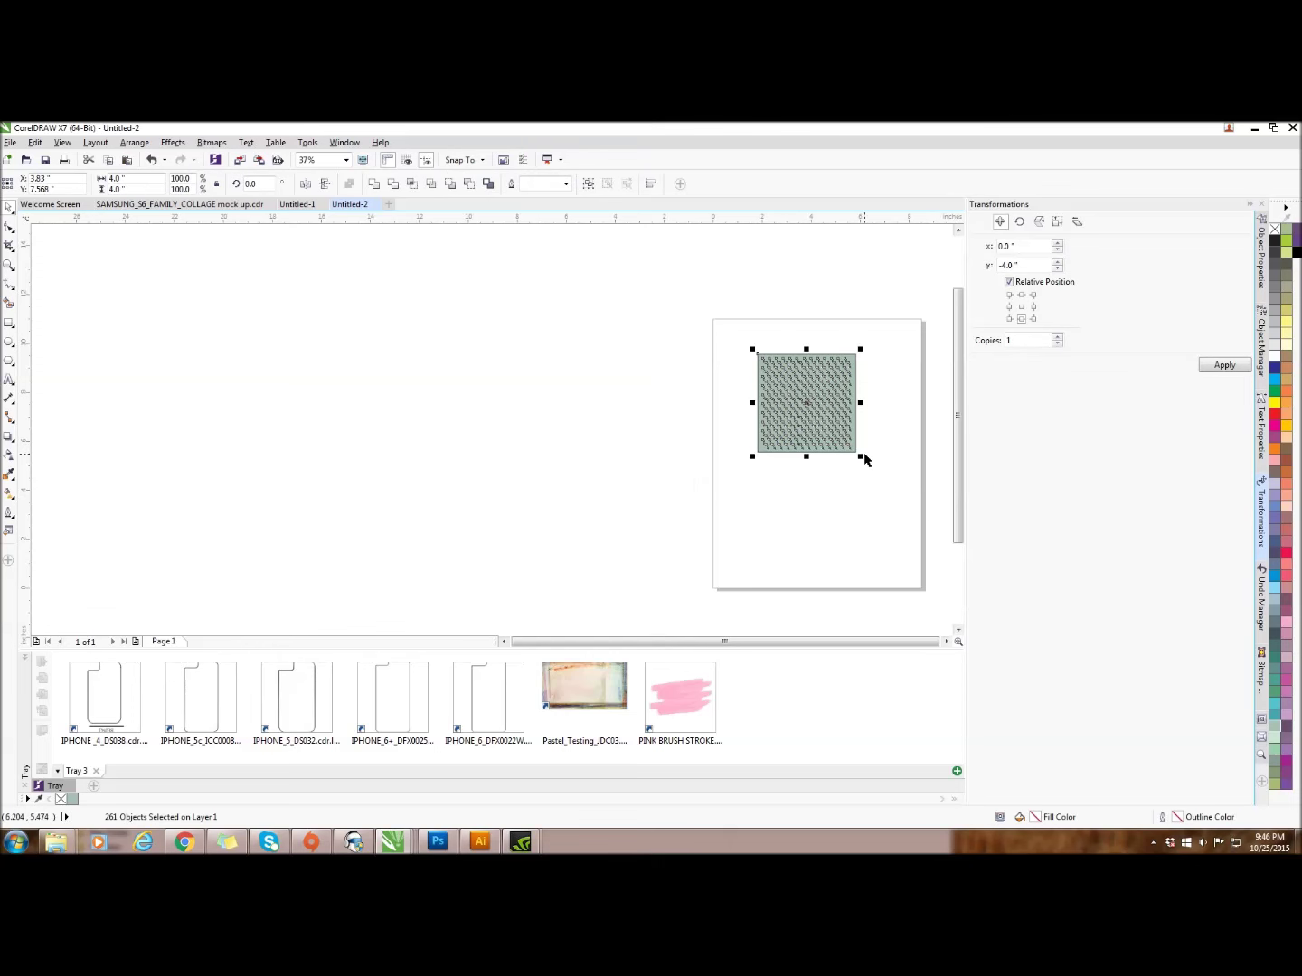
{"action": "left_click_drag", "start_coordinate": [857, 454], "coordinate": [784, 568]}
{"action": "left_click_drag", "start_coordinate": [697, 443], "coordinate": [655, 419]}
{"action": "left_click_drag", "start_coordinate": [747, 508], "coordinate": [909, 594]}
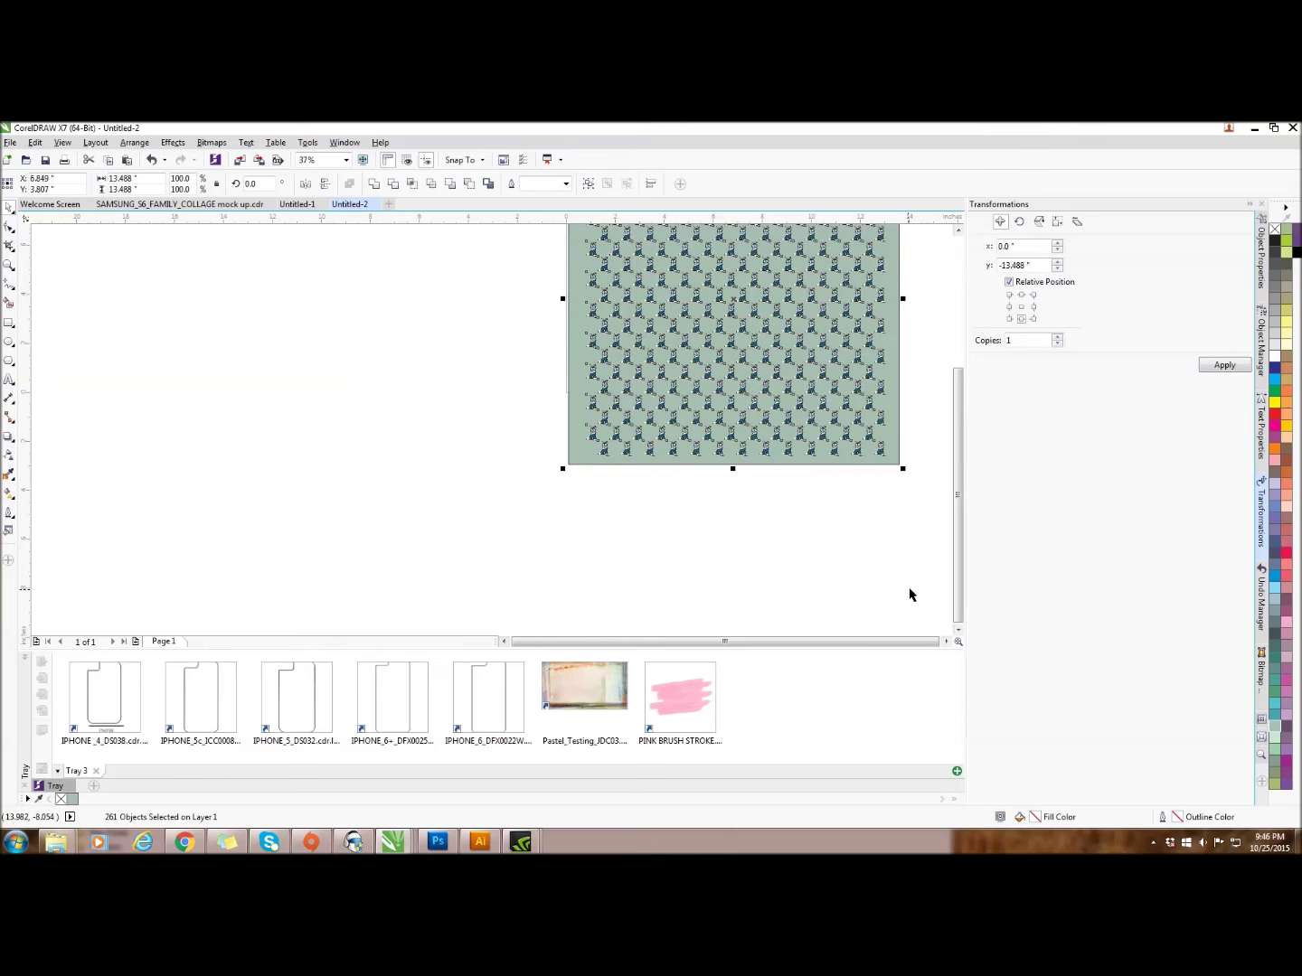
{"action": "left_click_drag", "start_coordinate": [957, 508], "coordinate": [791, 427]}
{"action": "left_click_drag", "start_coordinate": [962, 487], "coordinate": [961, 423]}
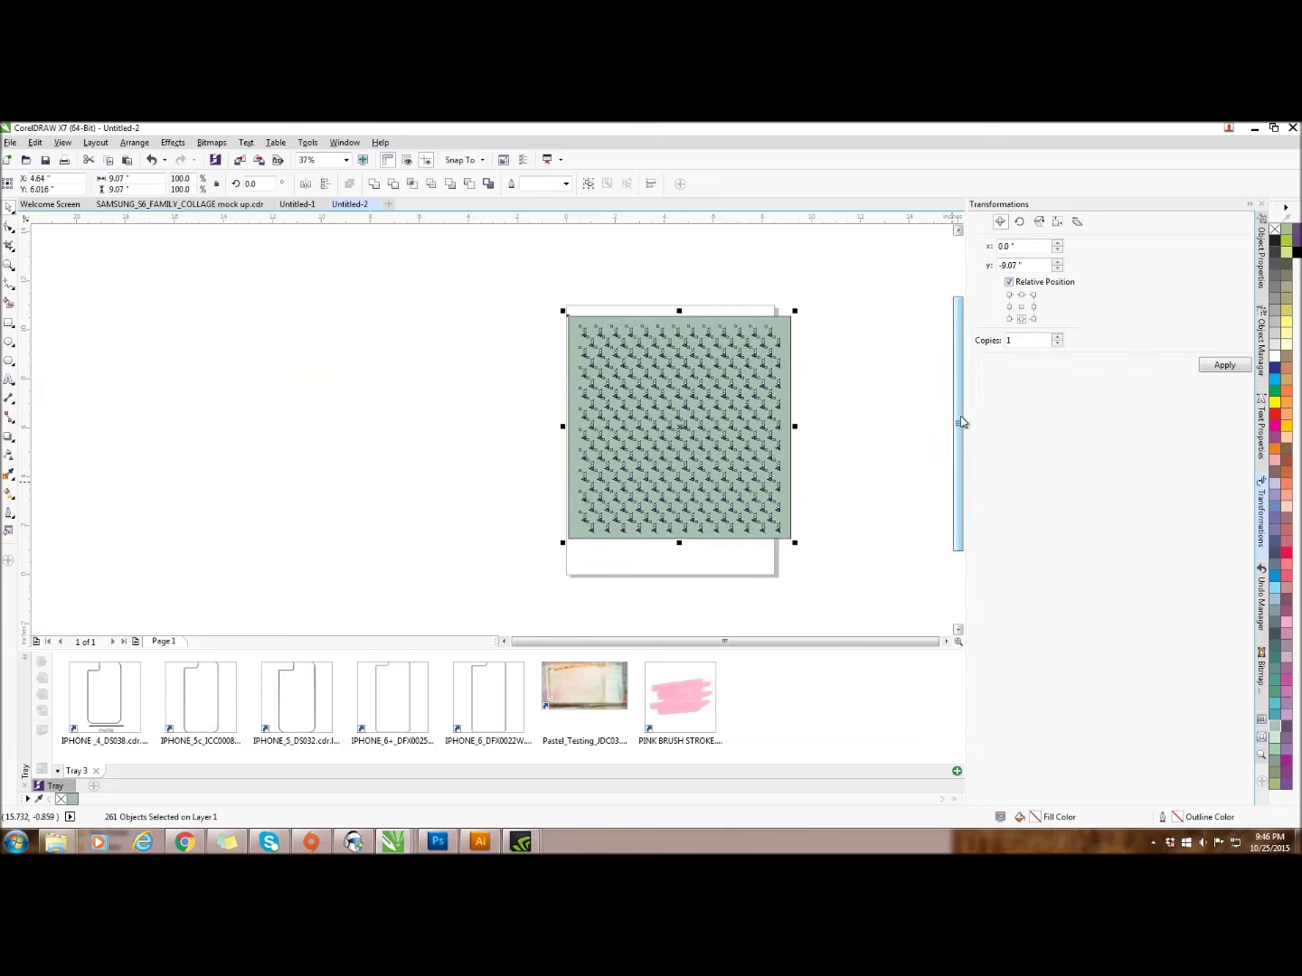